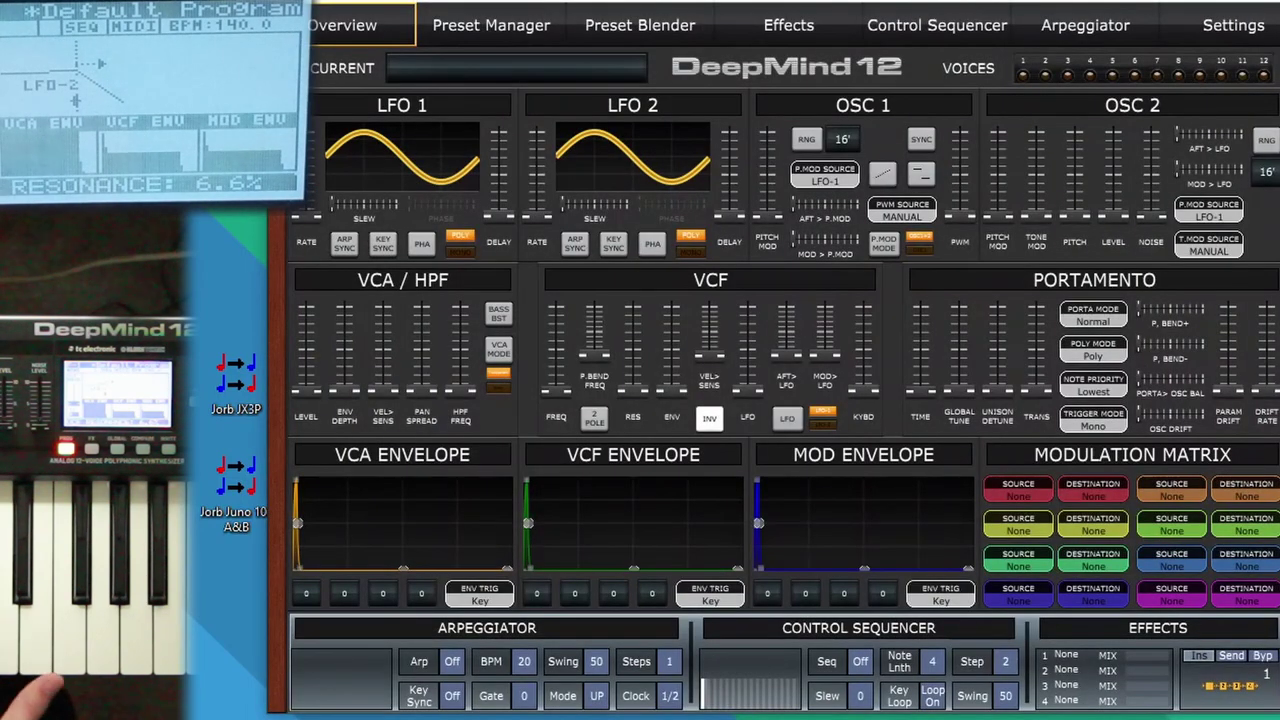
# Resync the editor with the USB-connected DeepMind12, then go to the Preset Manager
pyautogui.click(1238, 27)
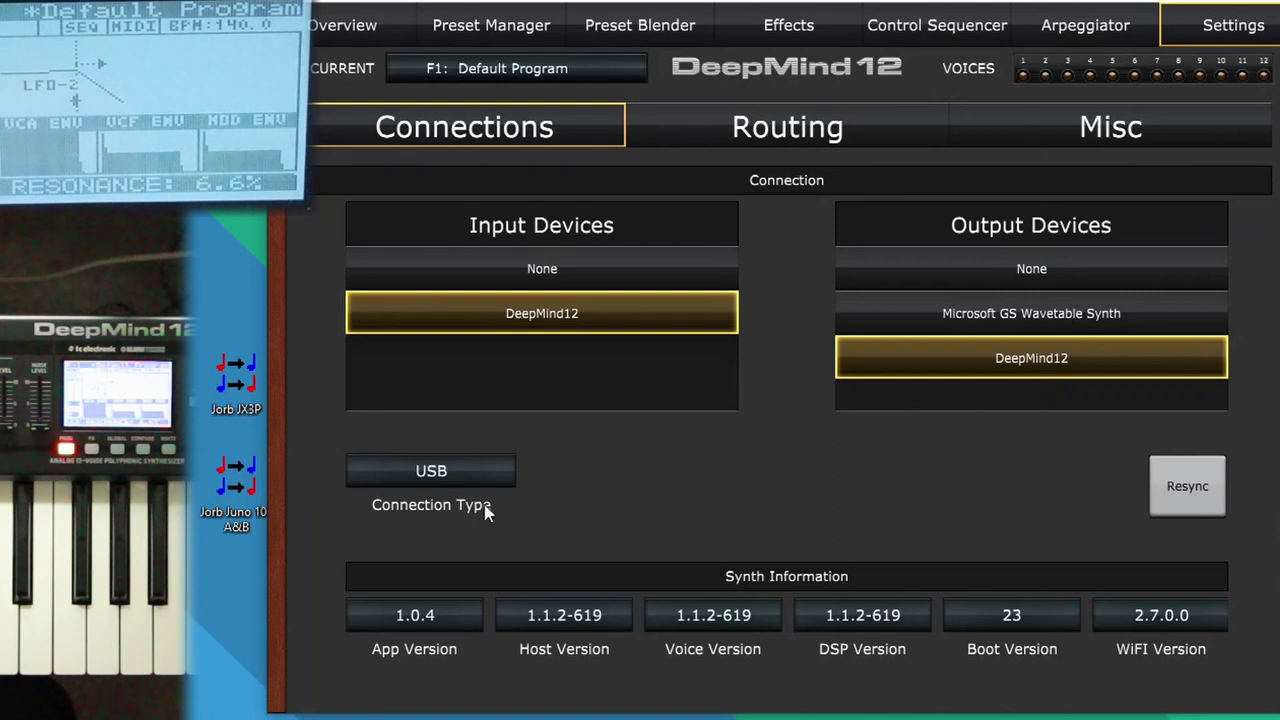
pyautogui.click(1209, 497)
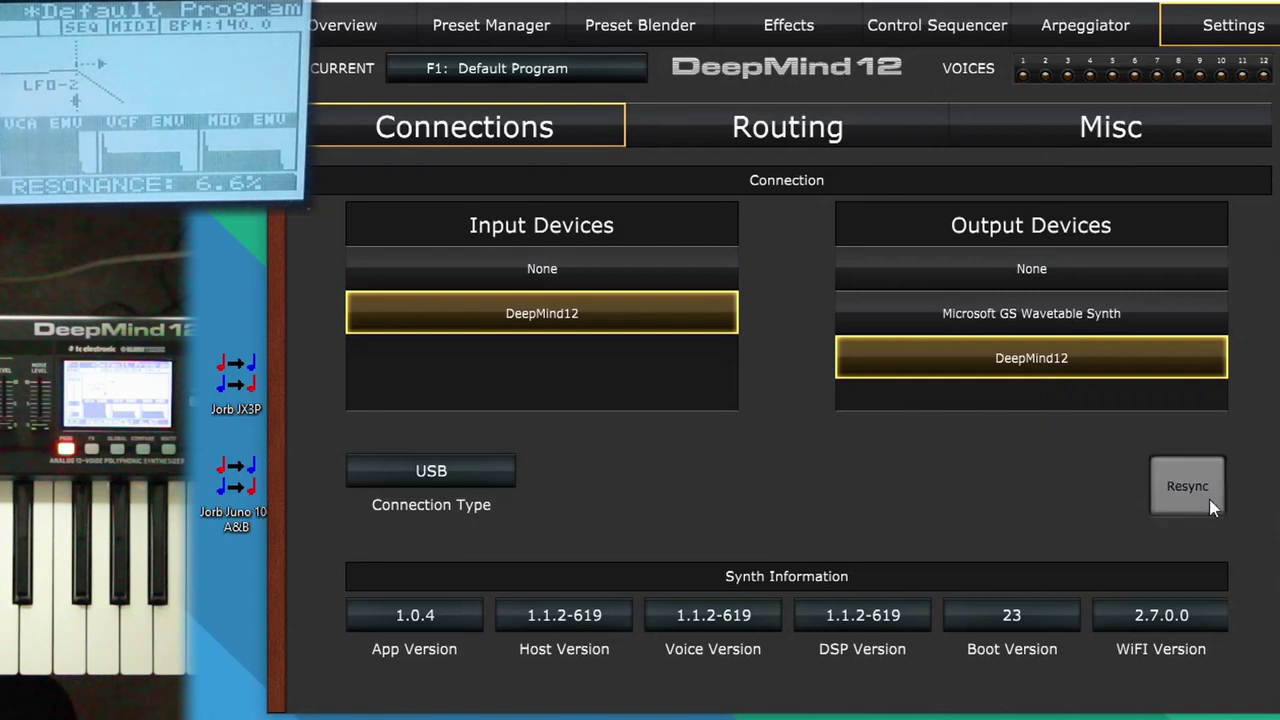
pyautogui.click(340, 27)
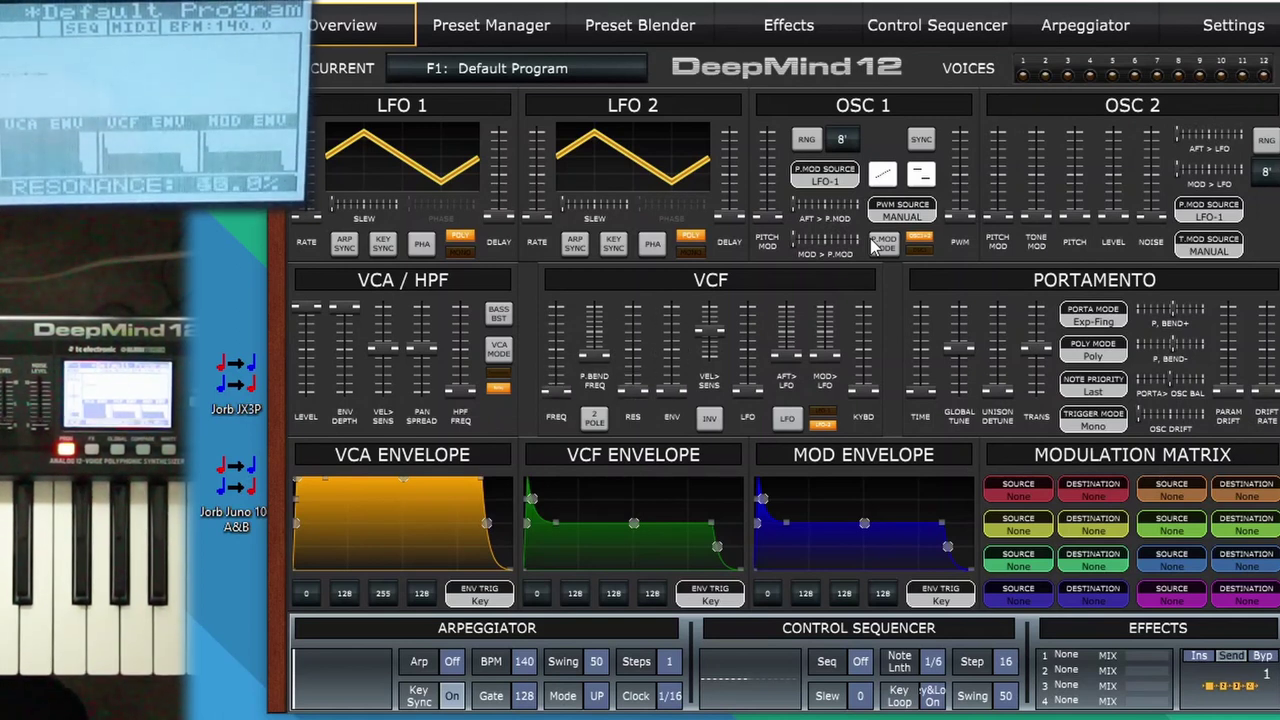
pyautogui.click(473, 20)
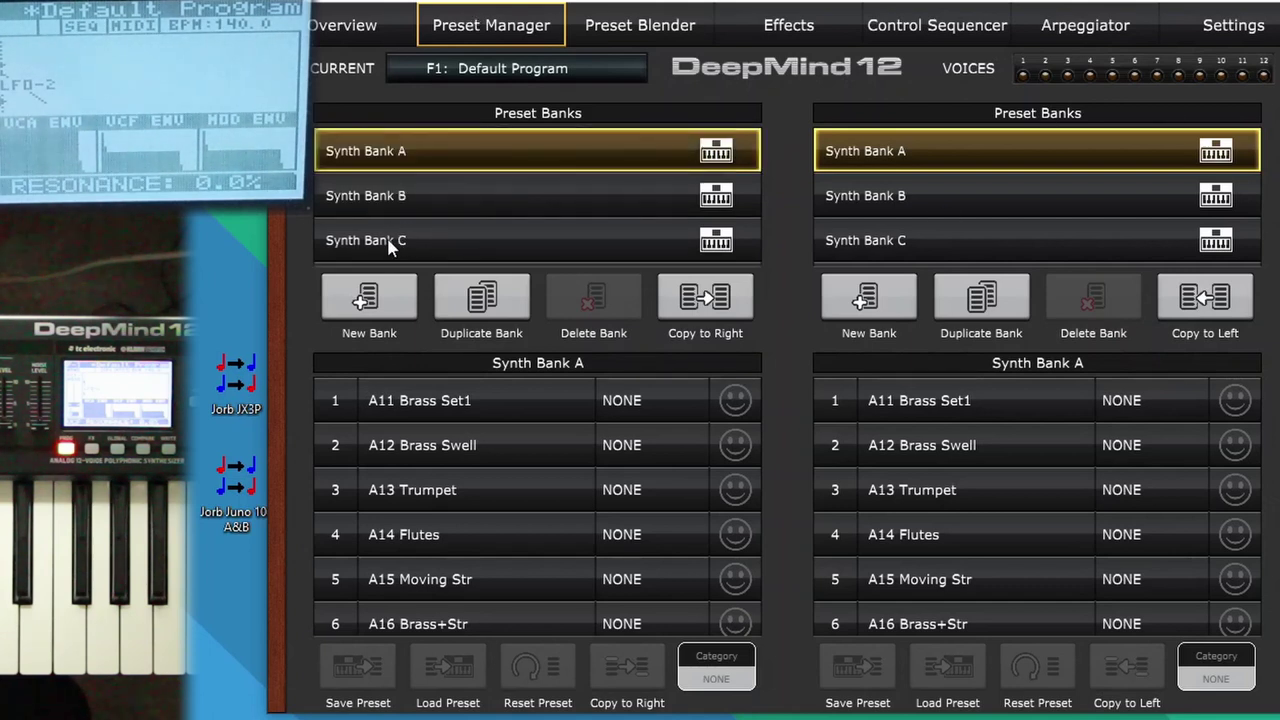
# Browse Synth Banks A–C, then list Synth Bank F's programs, from Default Programs 1–6 to JX3P E Piano 1
pyautogui.click(460, 200)
pyautogui.click(463, 234)
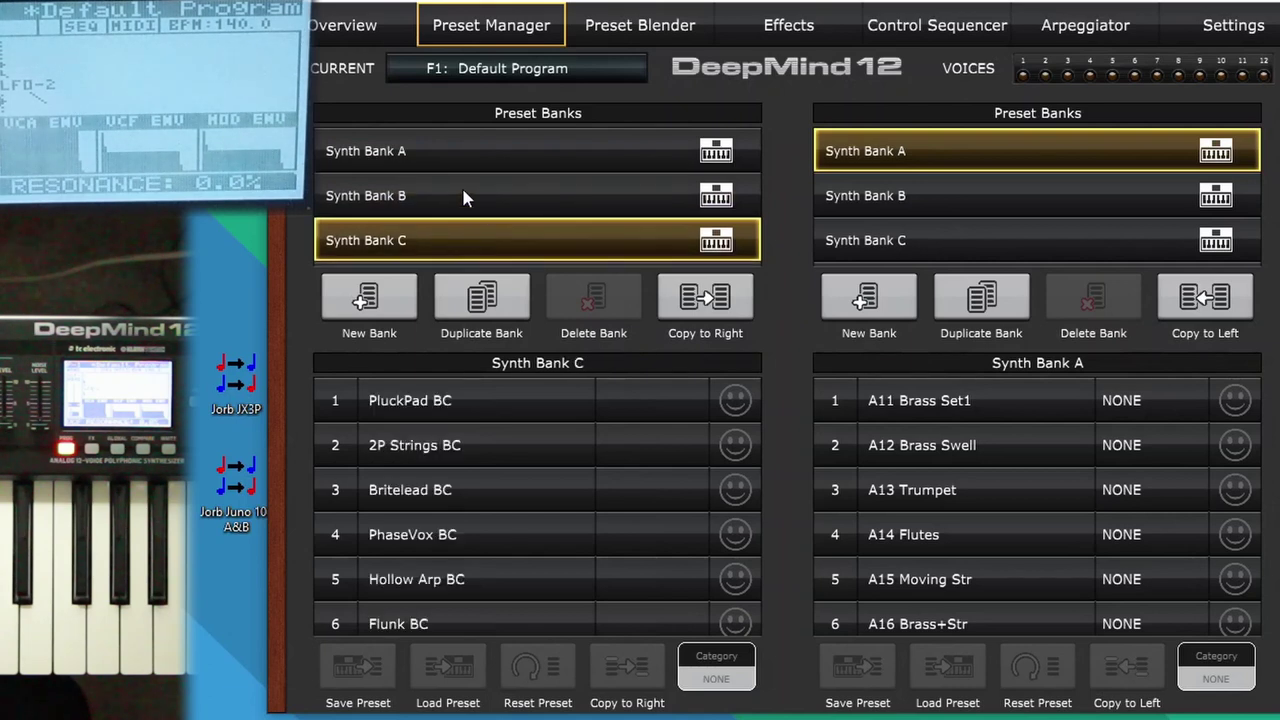
pyautogui.click(448, 152)
pyautogui.scroll(-5, 448, 152)
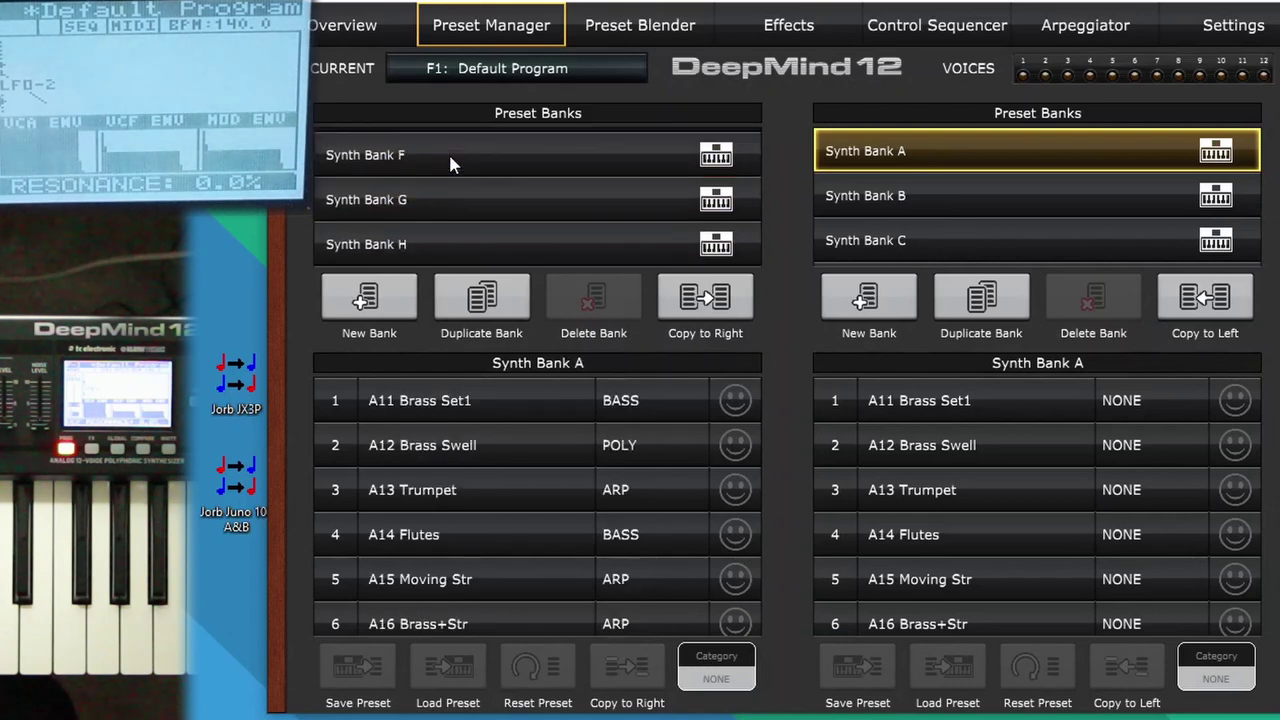
pyautogui.click(424, 160)
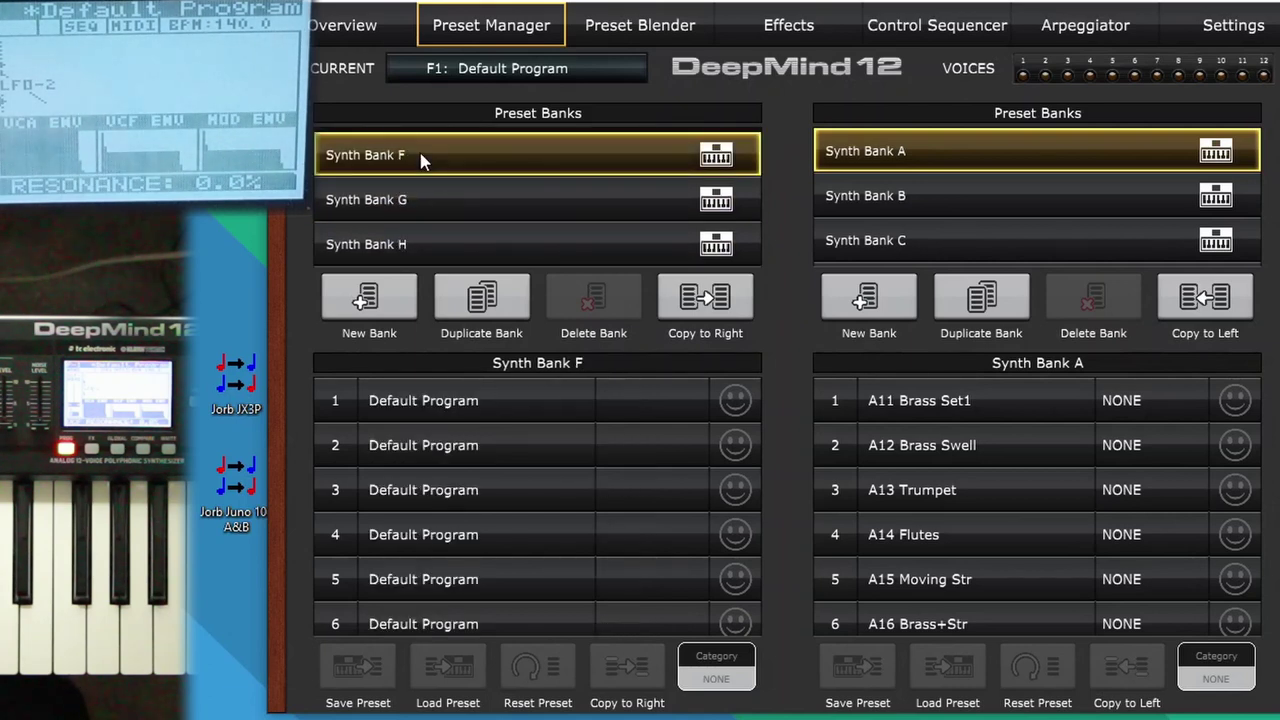
pyautogui.scroll(-3, 515, 497)
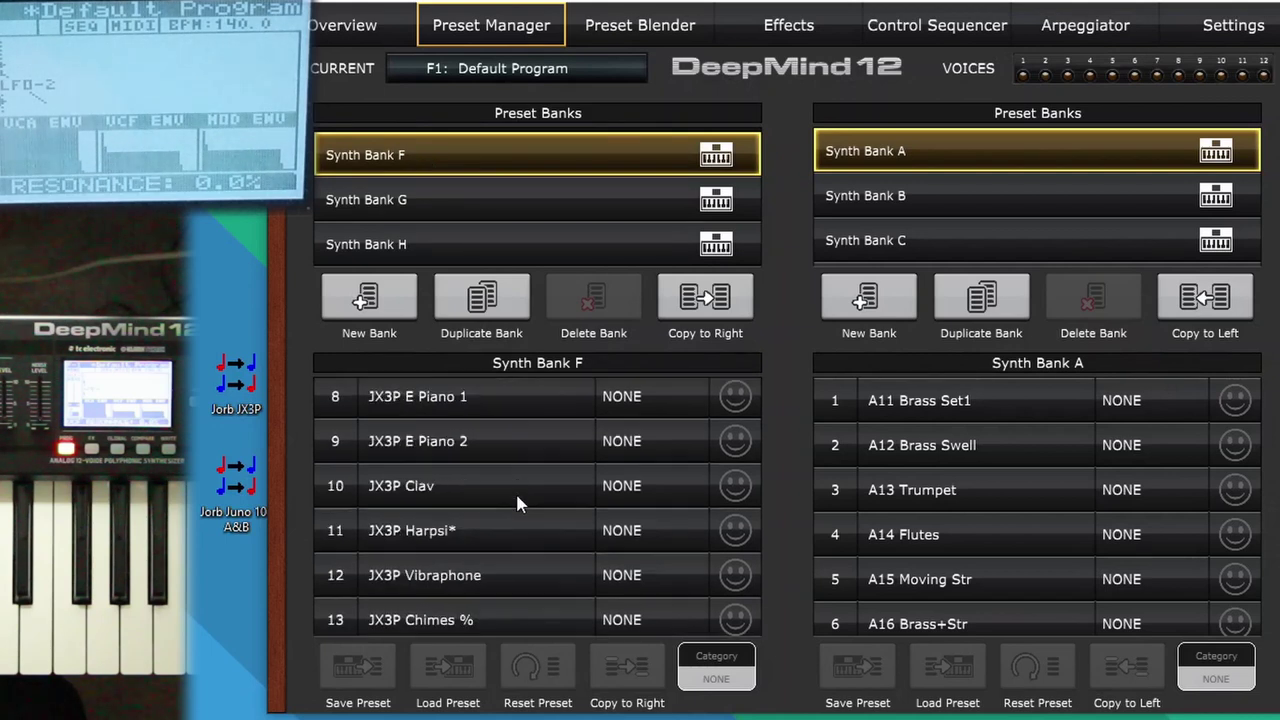
pyautogui.scroll(1, 517, 503)
pyautogui.scroll(3, 517, 503)
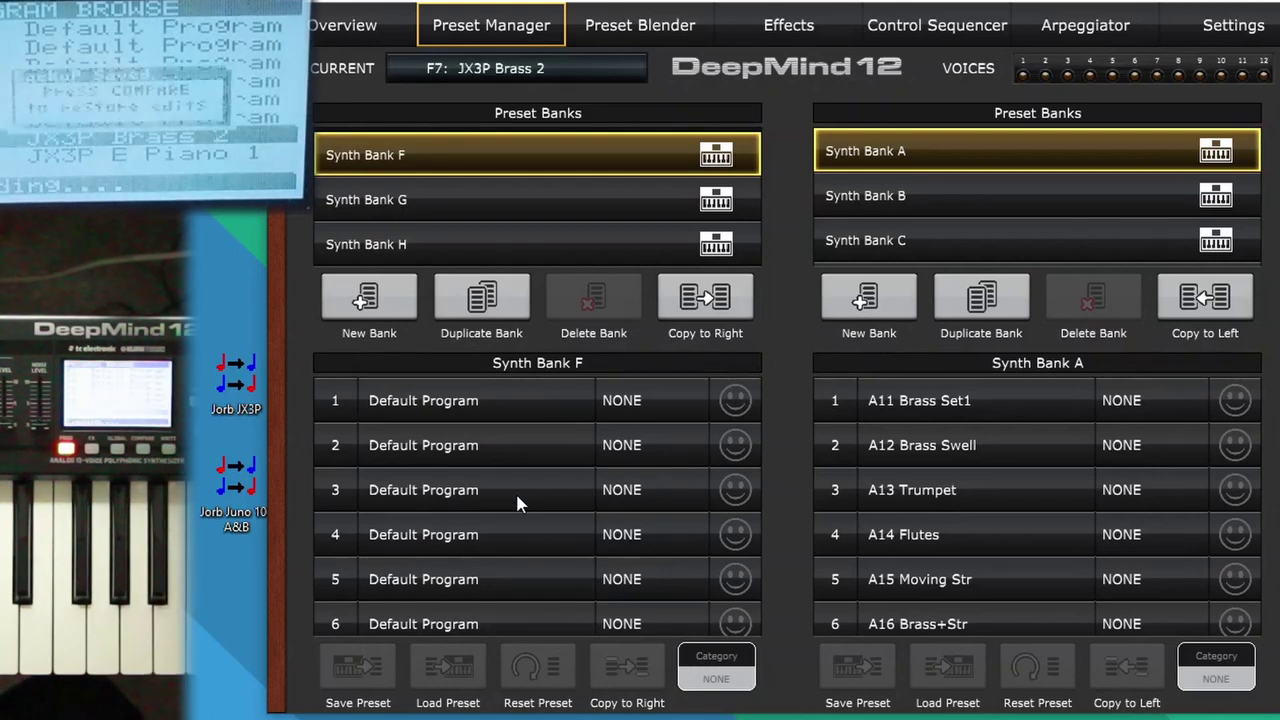
pyautogui.scroll(-5, 517, 503)
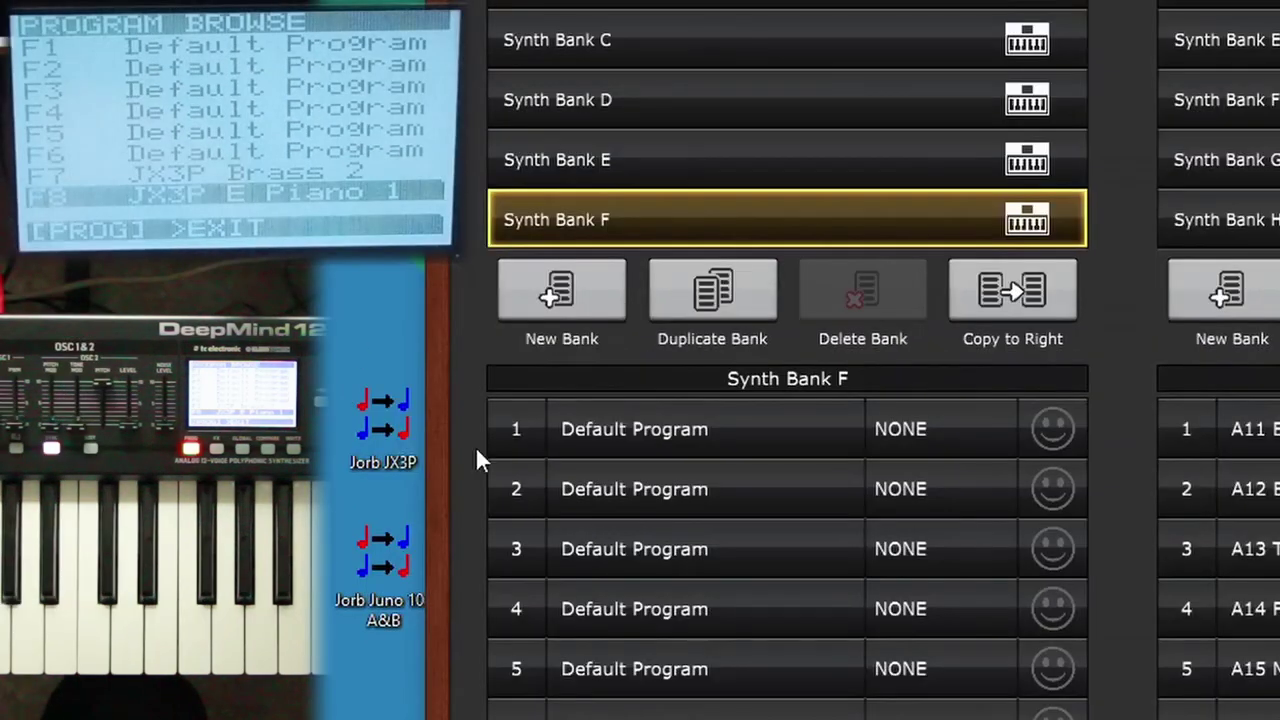
# Import the Jorb JX3P .syx file from the desktop as a new preset bank
pyautogui.moveTo(334, 322); pyautogui.dragTo(392, 603)
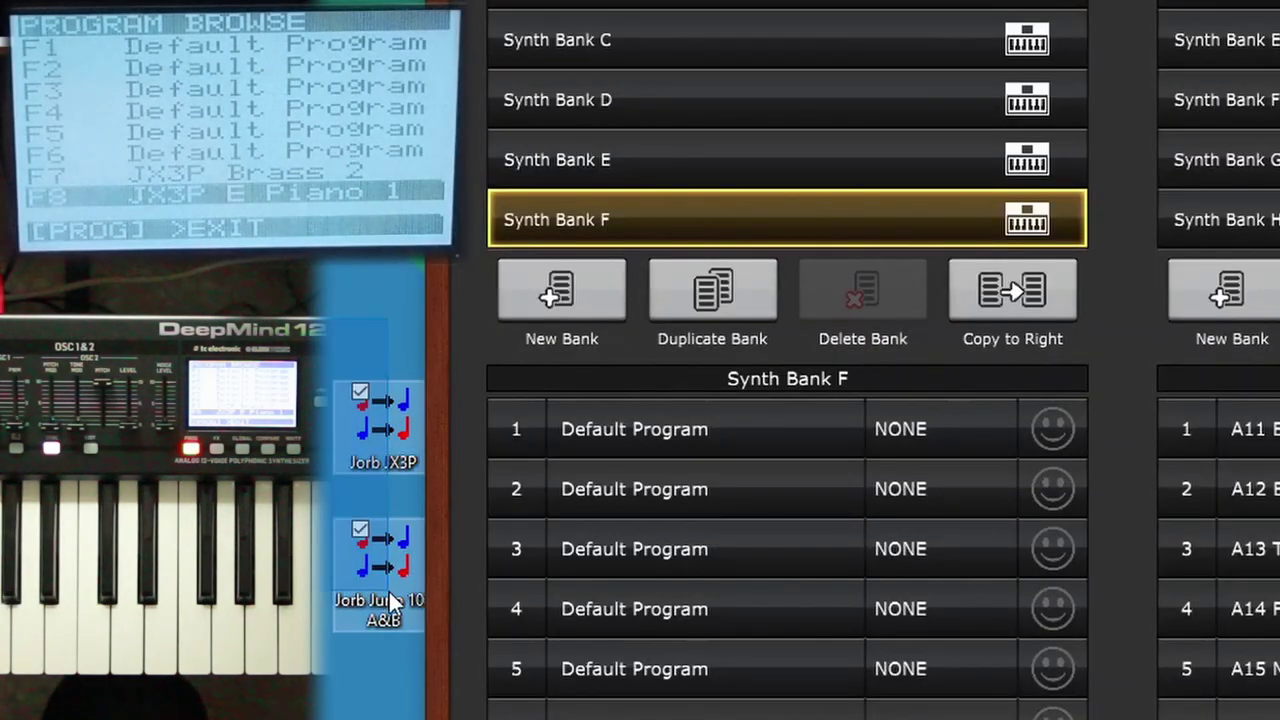
pyautogui.click(320, 250)
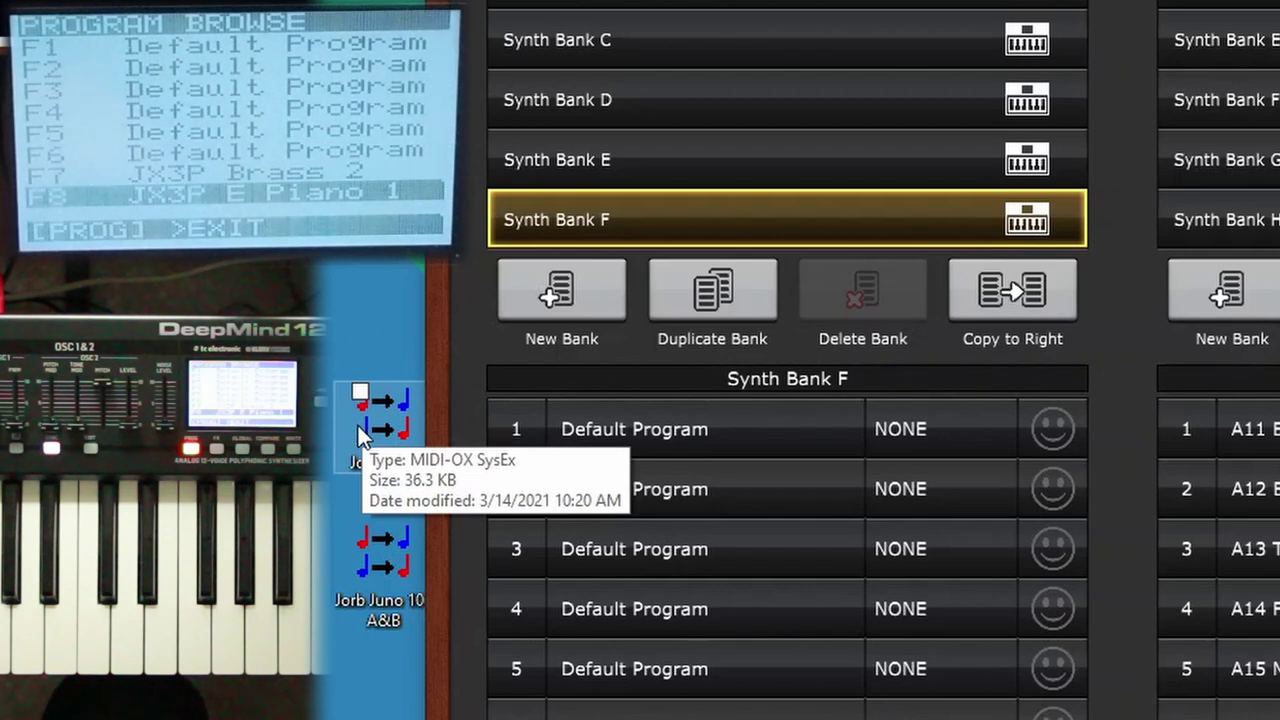
pyautogui.moveTo(364, 442); pyautogui.dragTo(1133, 448)
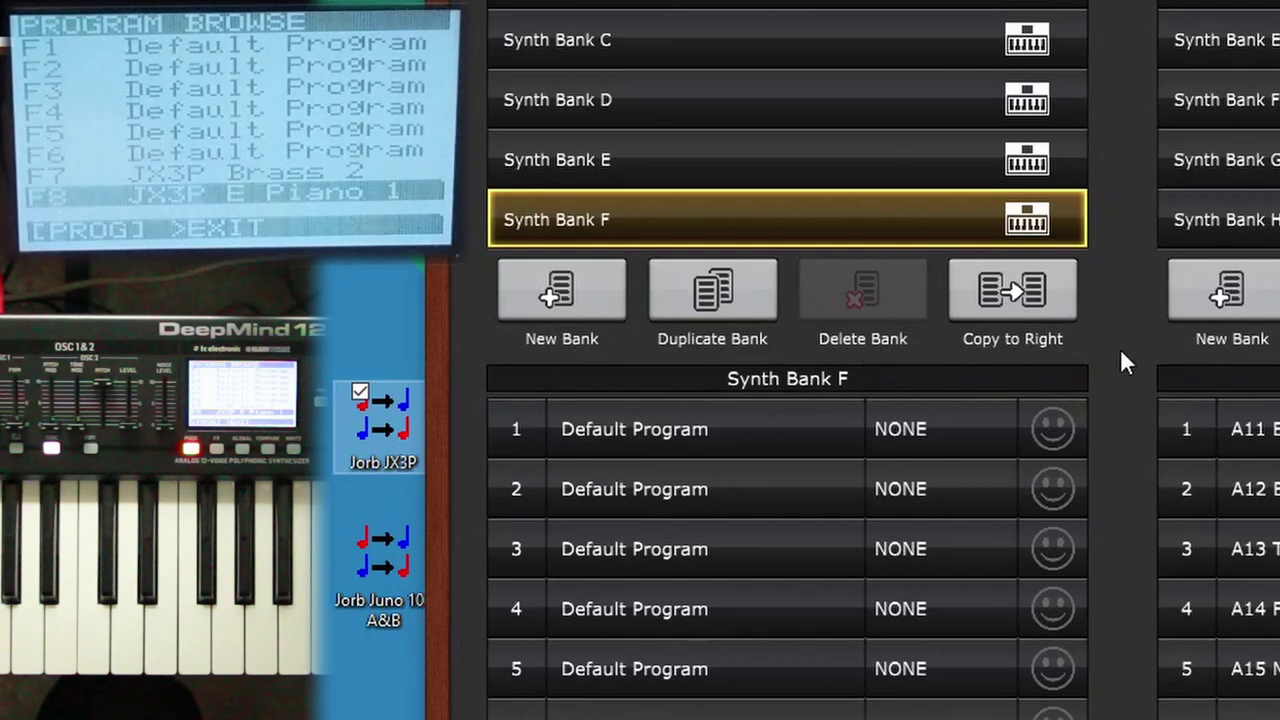
pyautogui.scroll(-3, 895, 52)
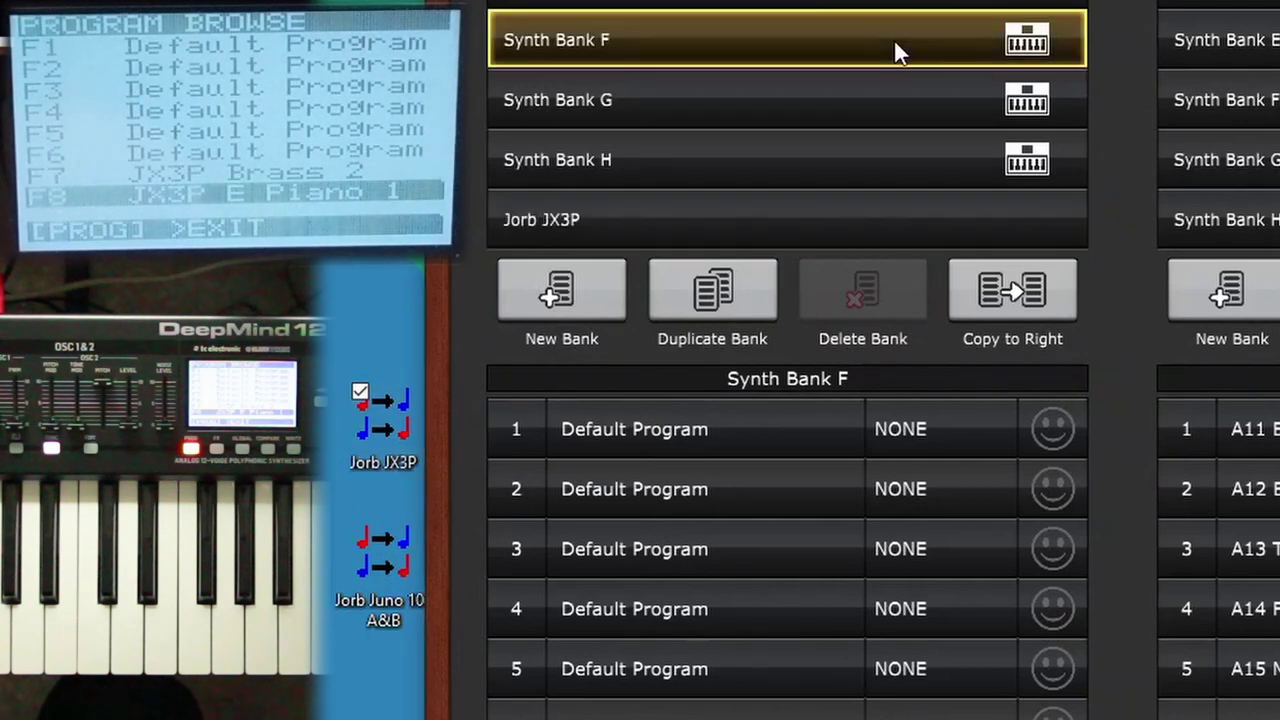
# Show the Jorb JX3P presets, JX3P String1* through JX3P Clav, in both bank panels
pyautogui.click(755, 212)
pyautogui.scroll(-1, 1218, 160)
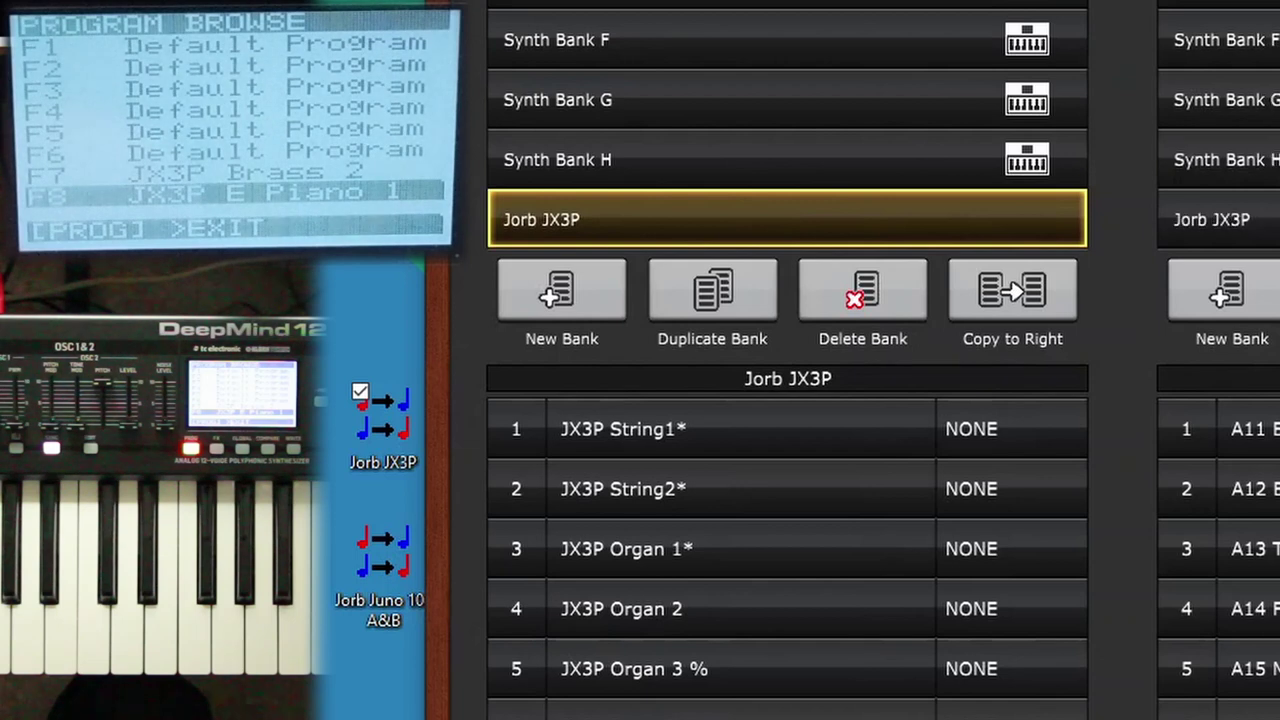
pyautogui.click(1215, 219)
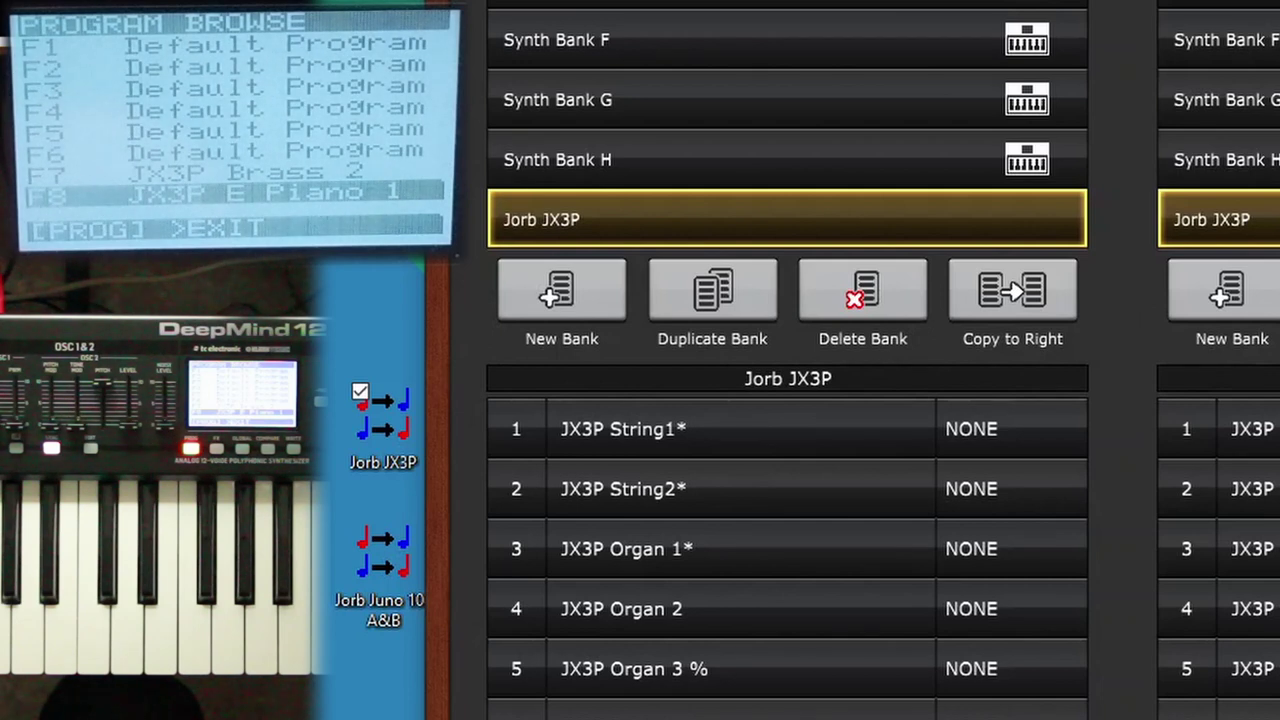
pyautogui.click(1018, 165)
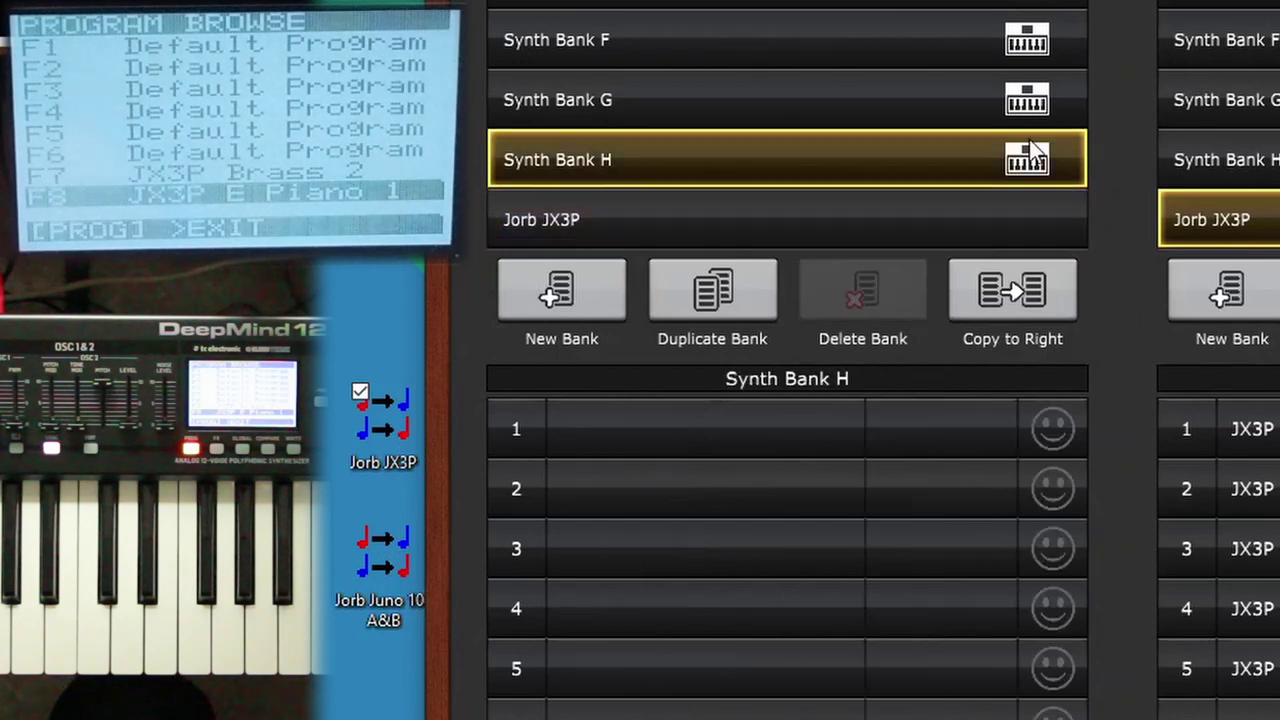
pyautogui.click(1005, 208)
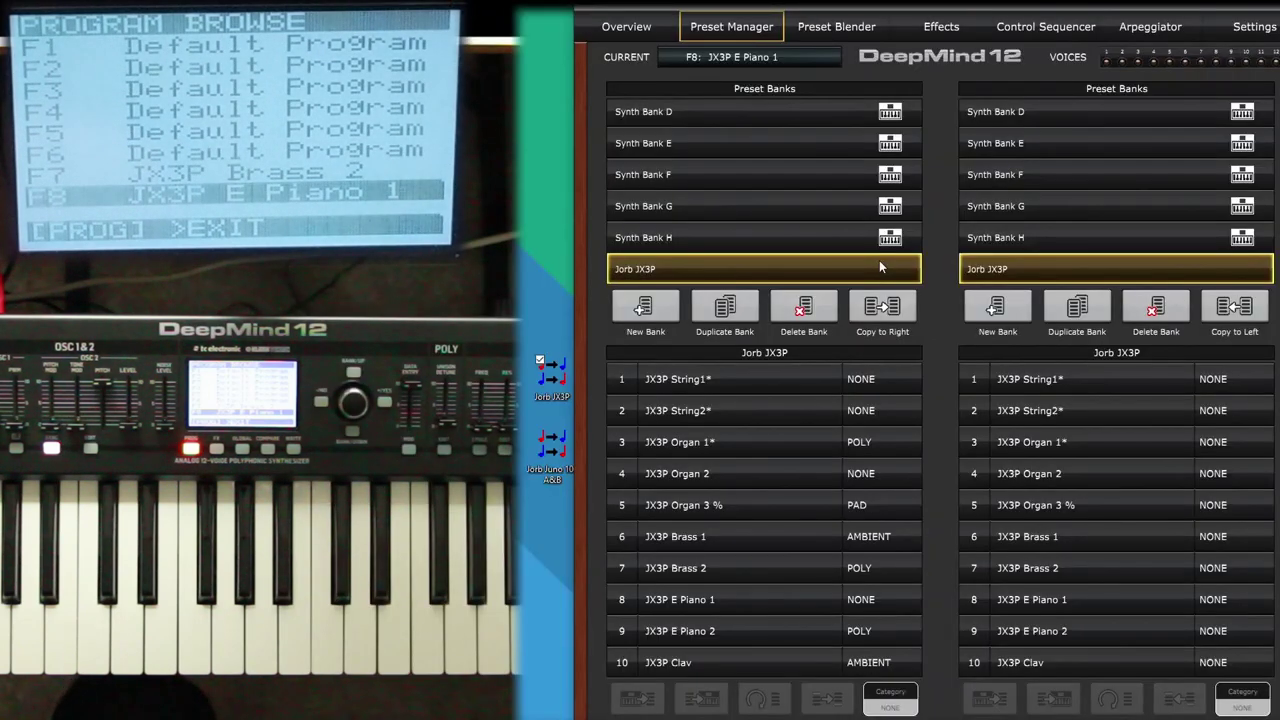
pyautogui.press('super')
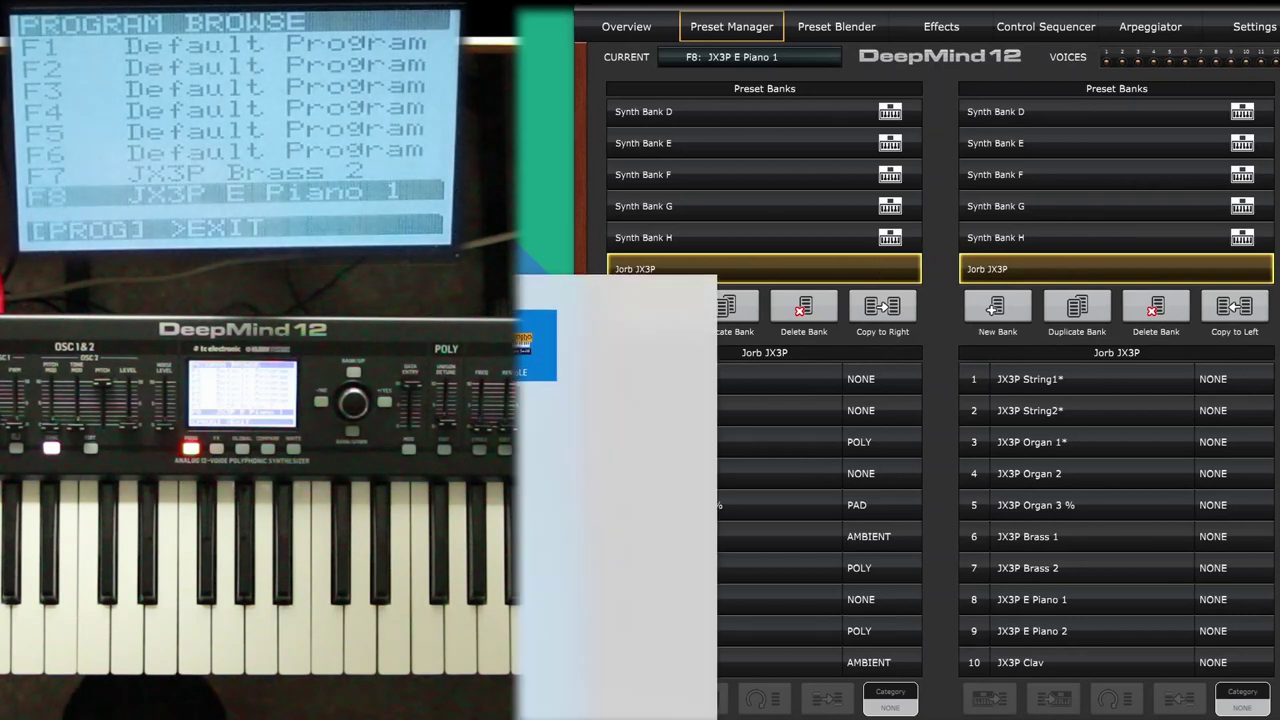
# Open the PHAT12 banks folder under %appdata% using the Run dialog
pyautogui.write('run')
pyautogui.press('Return')
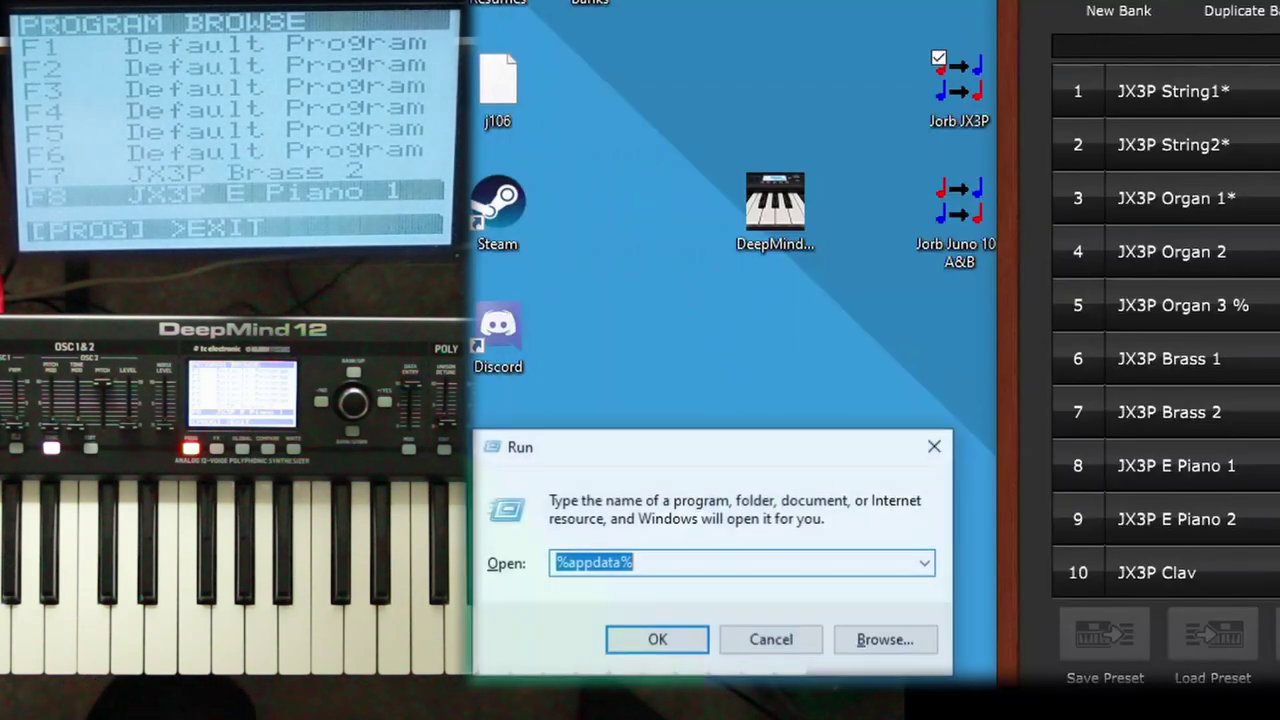
pyautogui.press('End')
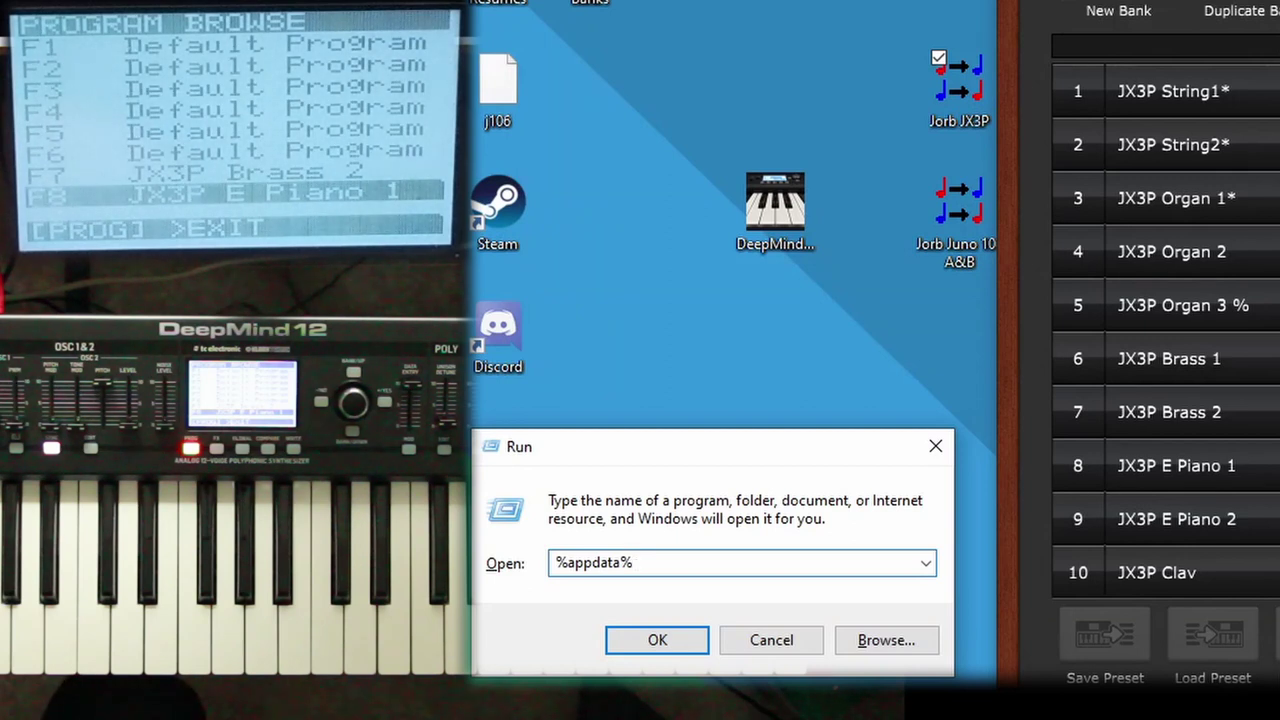
pyautogui.press('Return')
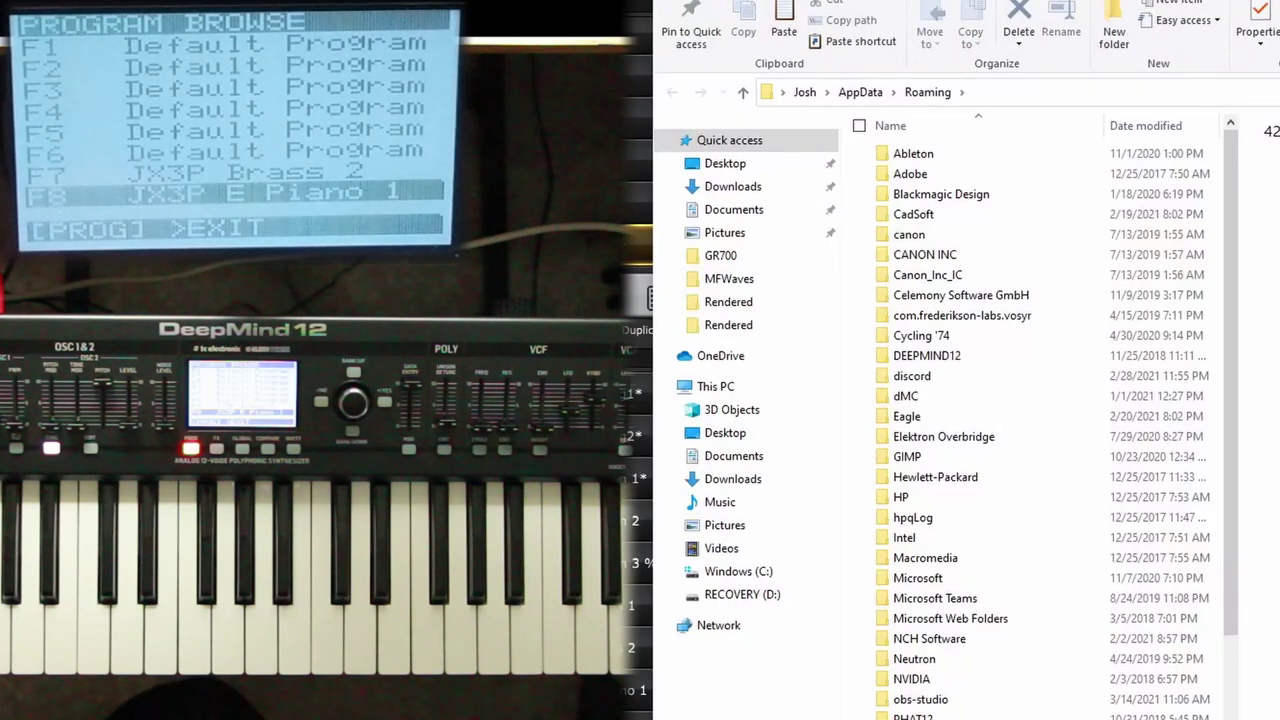
pyautogui.write('ph')
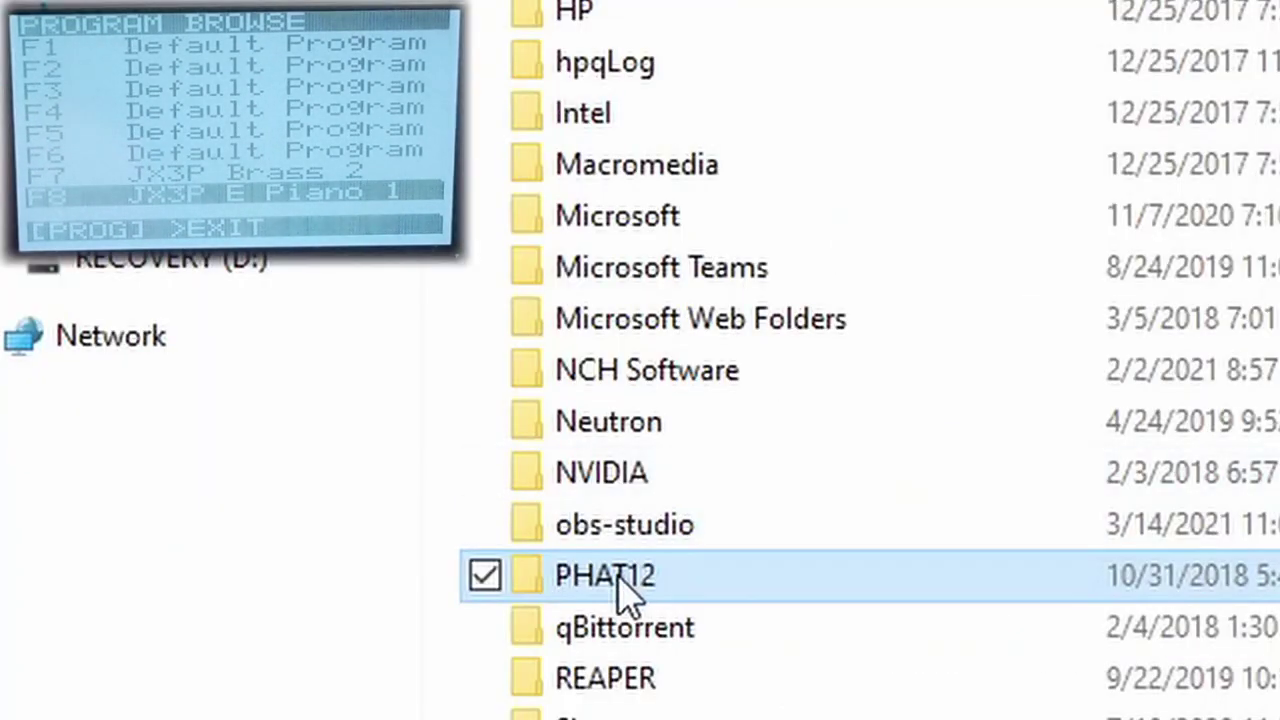
pyautogui.doubleClick(610, 578)
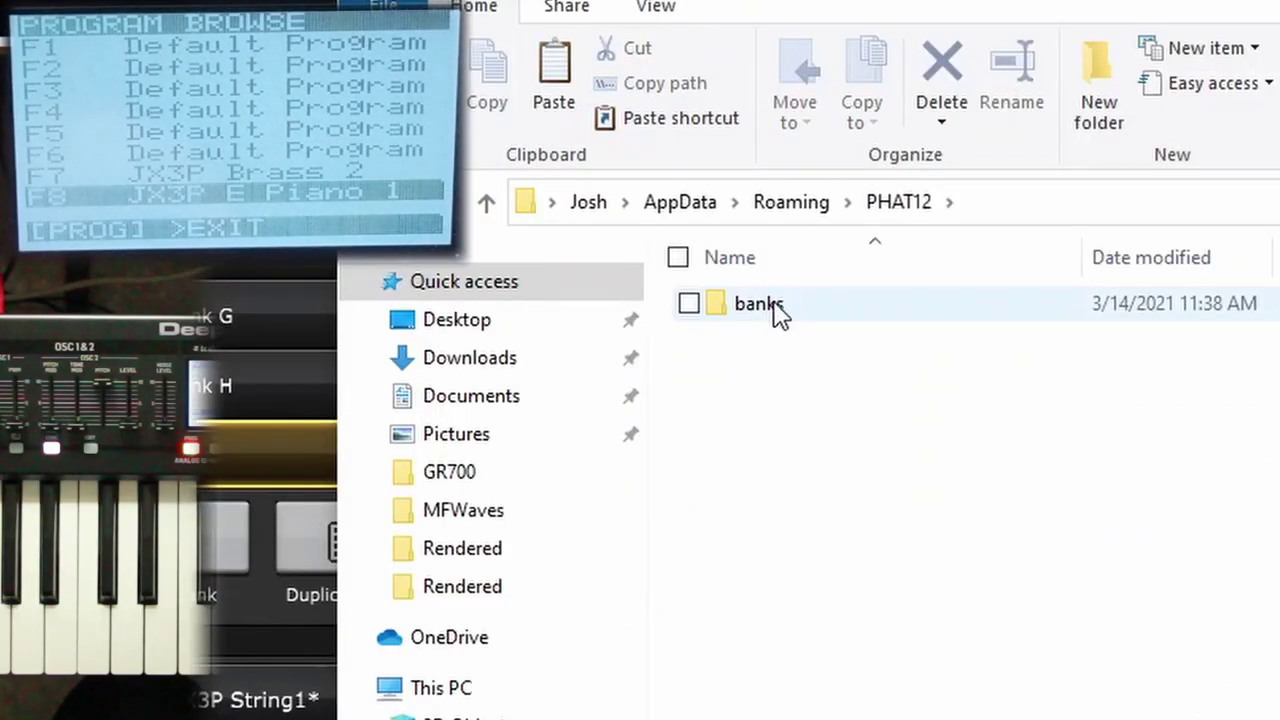
pyautogui.doubleClick(896, 313)
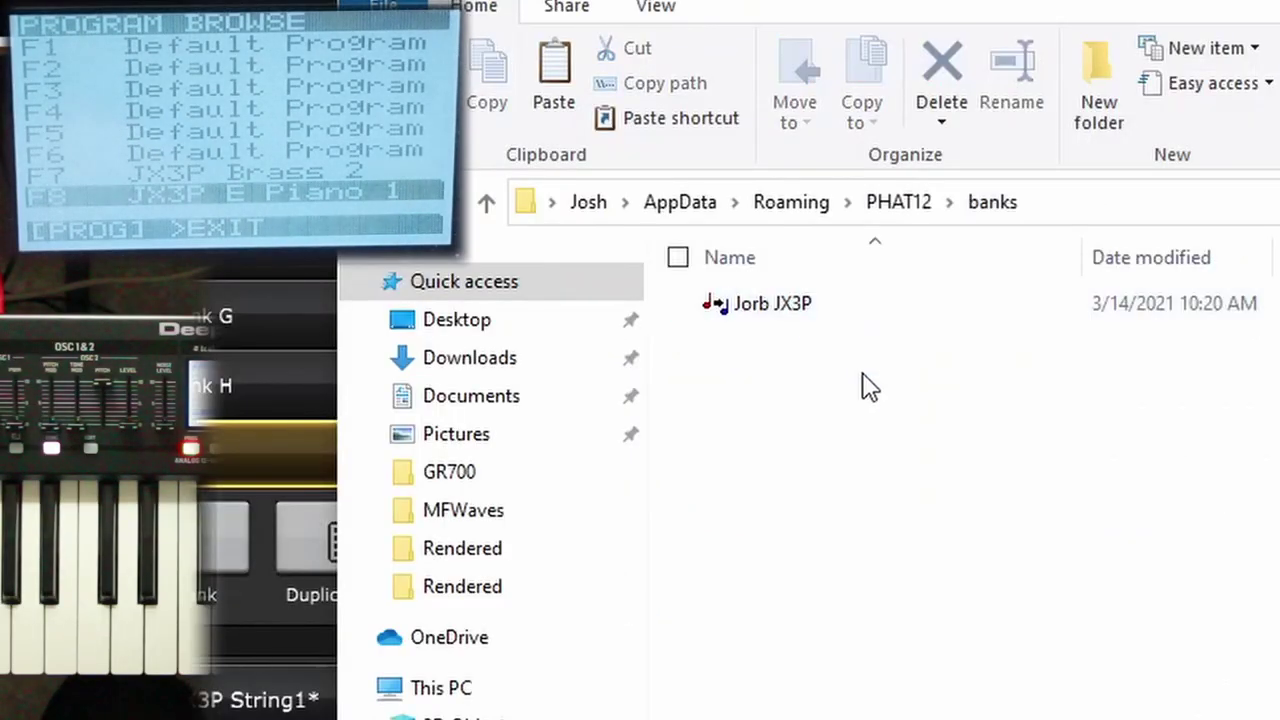
# Move the Jorb Juno 106 A&B file from the desktop into the banks folder
pyautogui.click(815, 303)
pyautogui.click(884, 408)
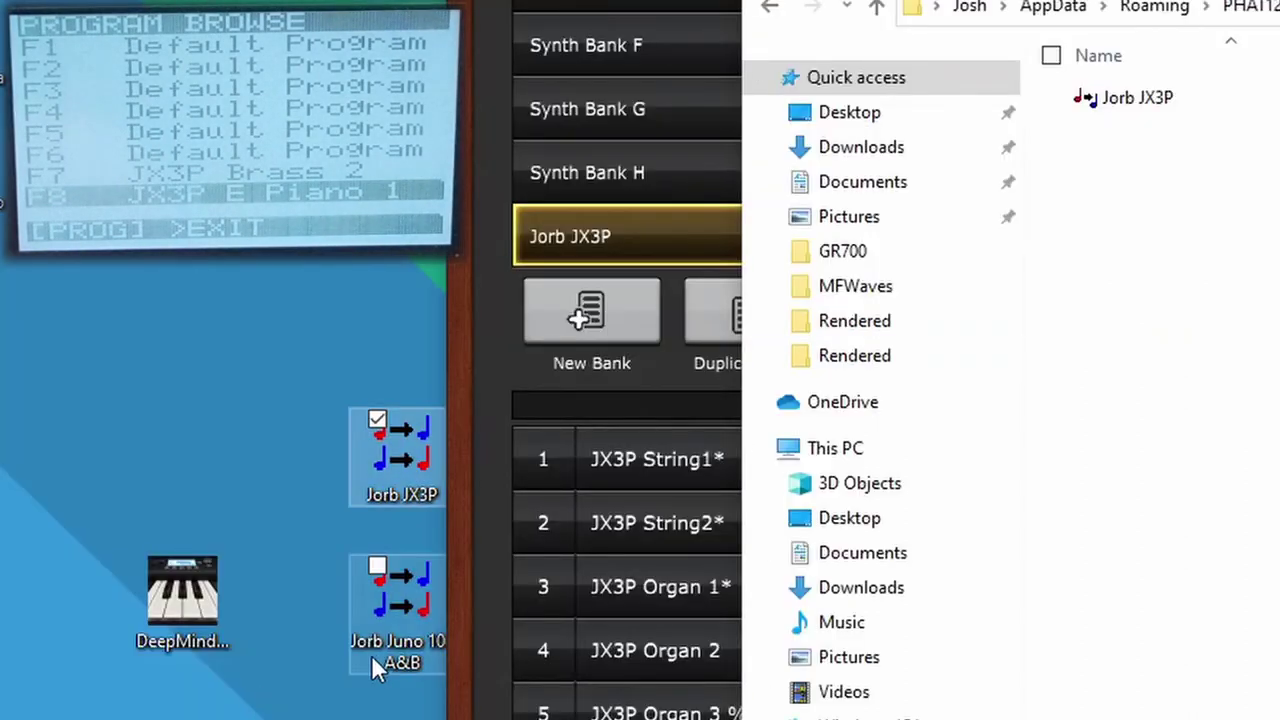
pyautogui.moveTo(375, 605); pyautogui.dragTo(1229, 380)
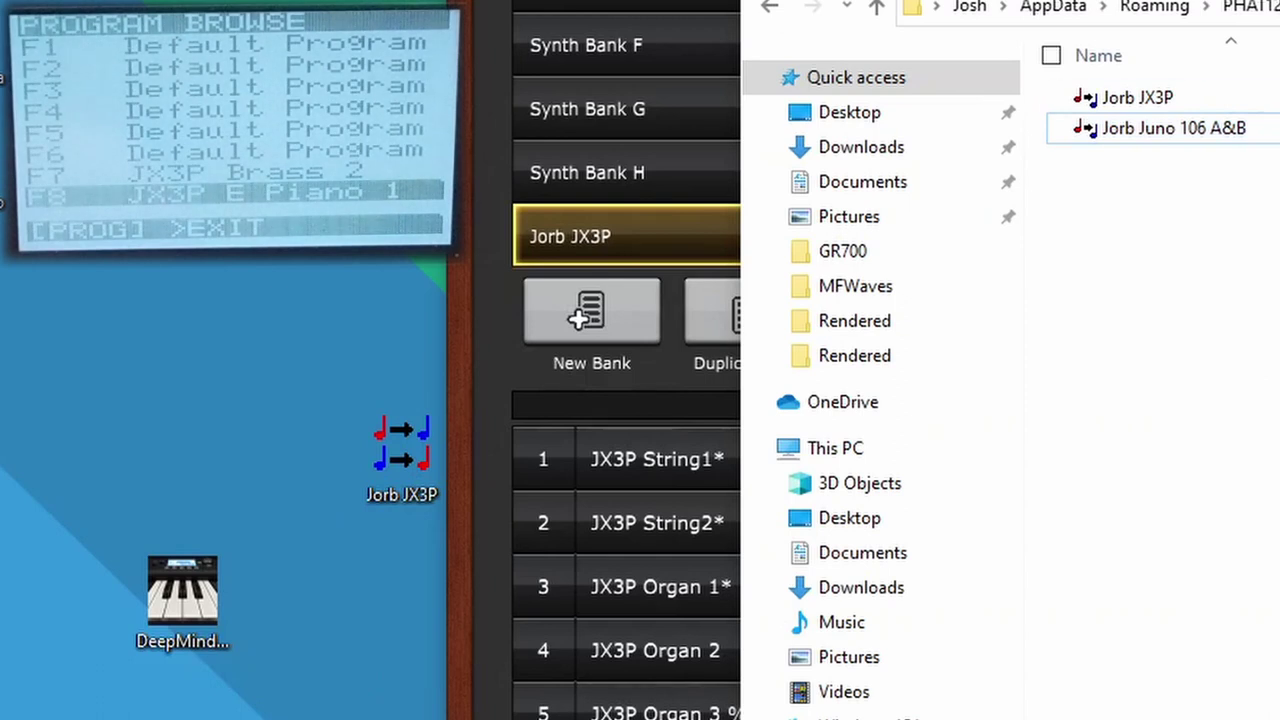
pyautogui.hotkey('alt', 'F4')
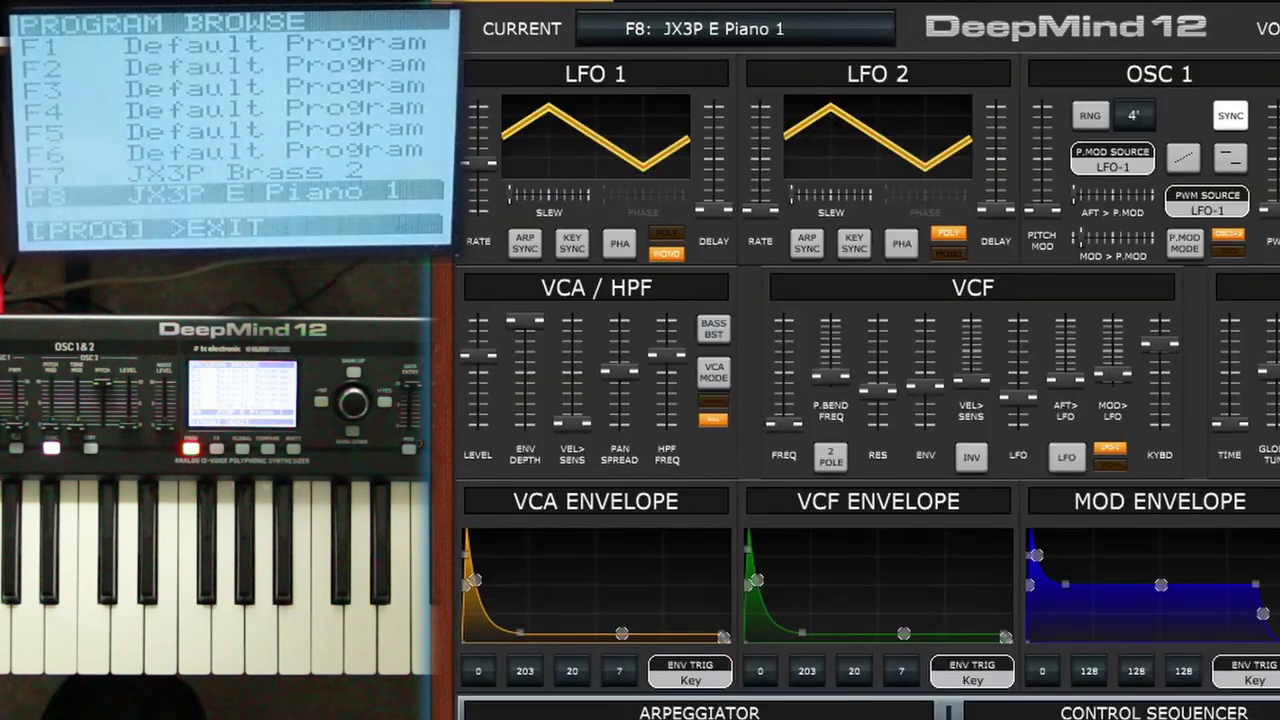
# In the librarian, load the Jorb JX3P bank in both the left and right panels
pyautogui.click(690, 10)
pyautogui.scroll(-5, 866, 200)
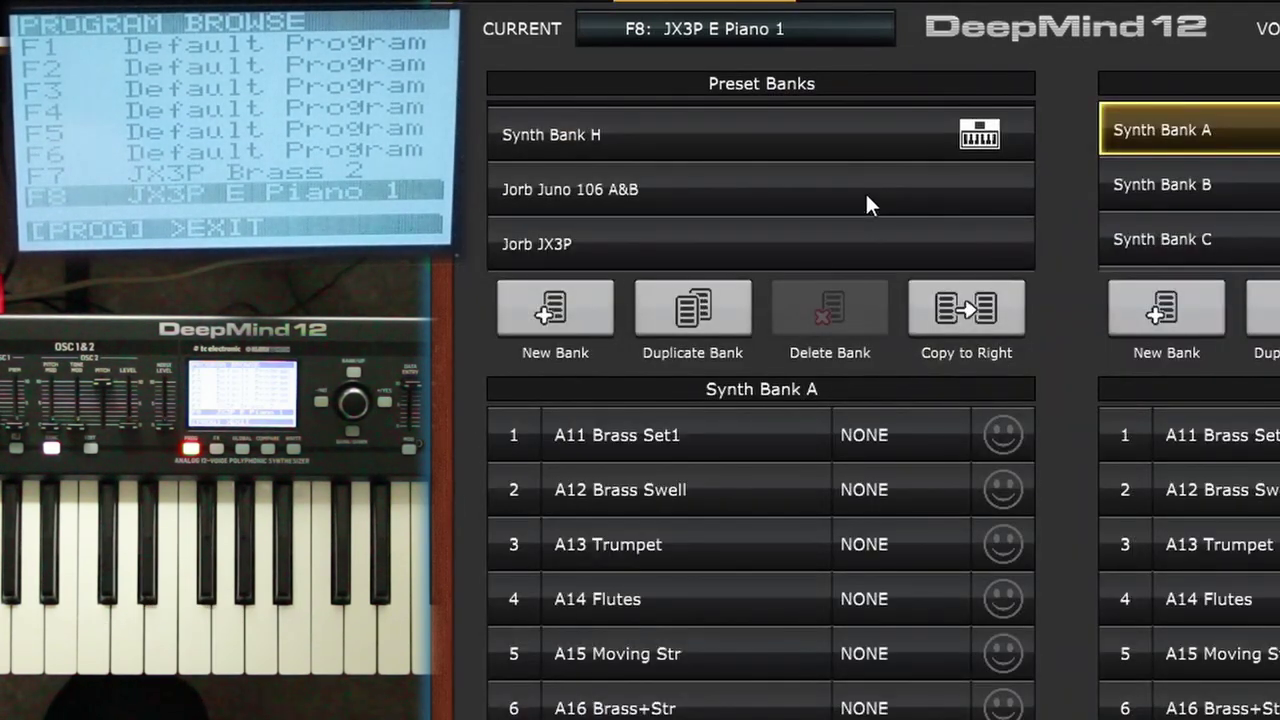
pyautogui.click(774, 245)
pyautogui.click(728, 208)
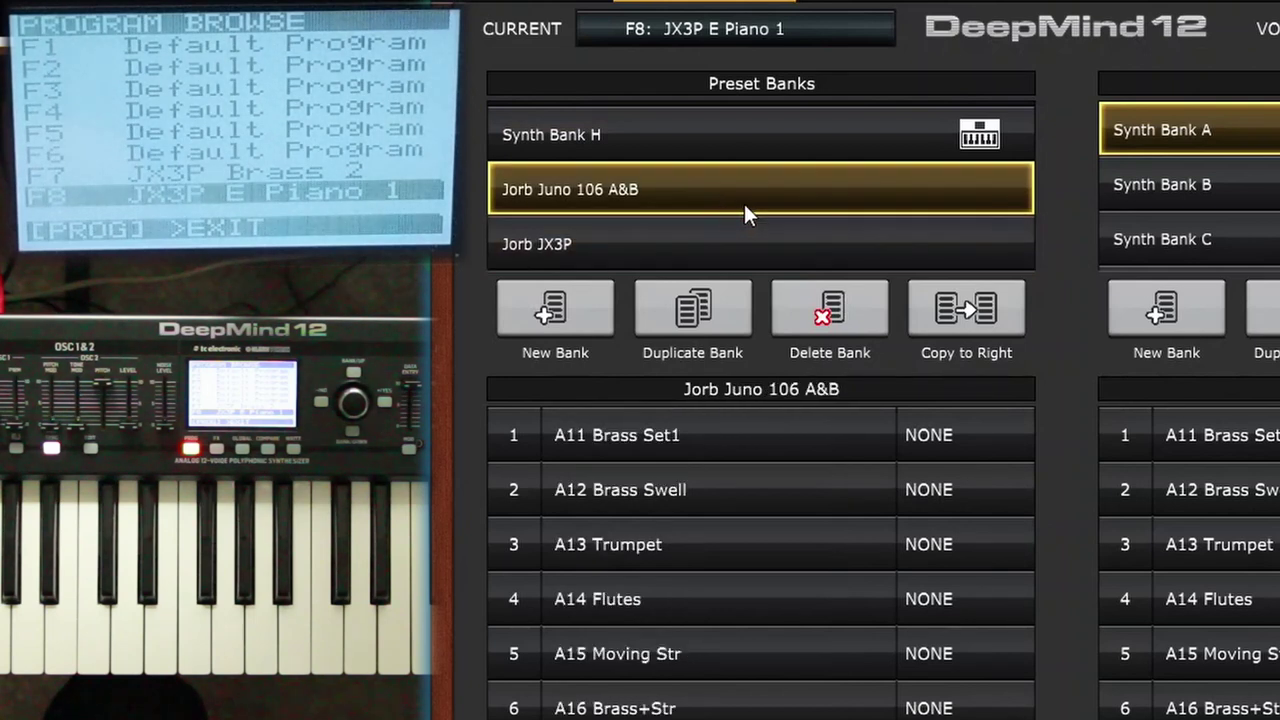
pyautogui.scroll(-5, 1268, 165)
pyautogui.click(1268, 198)
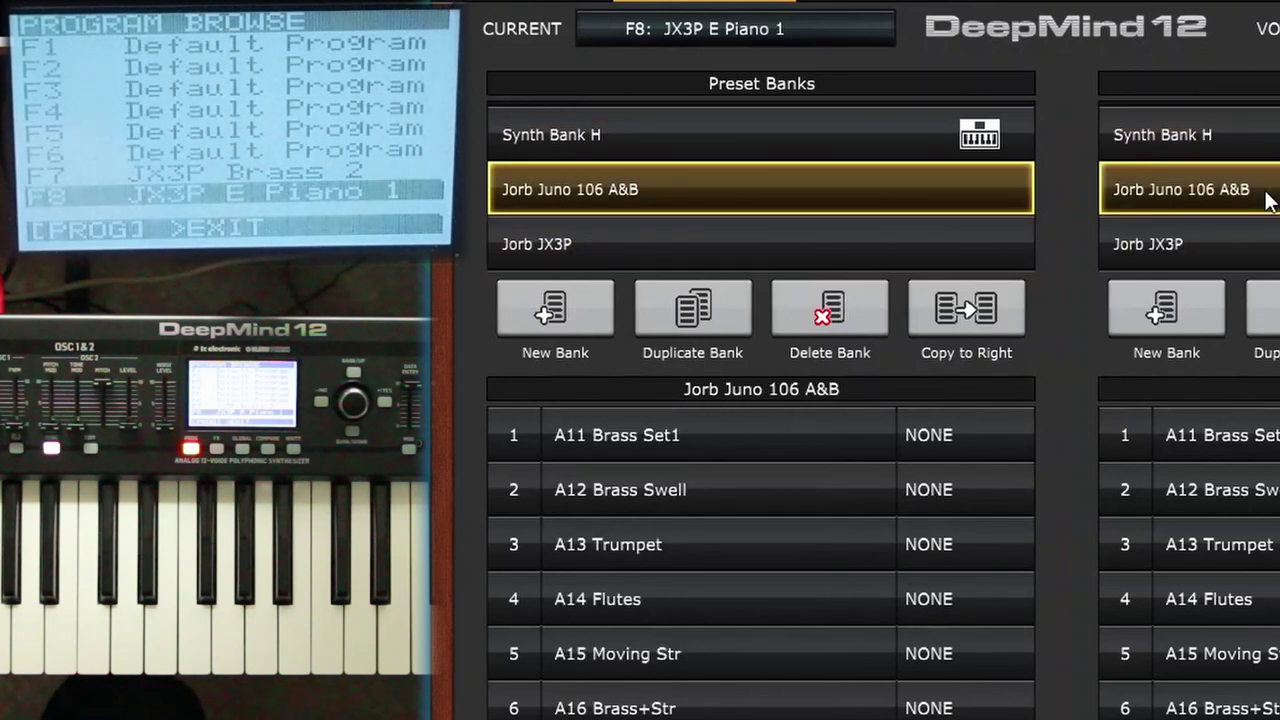
pyautogui.click(1221, 250)
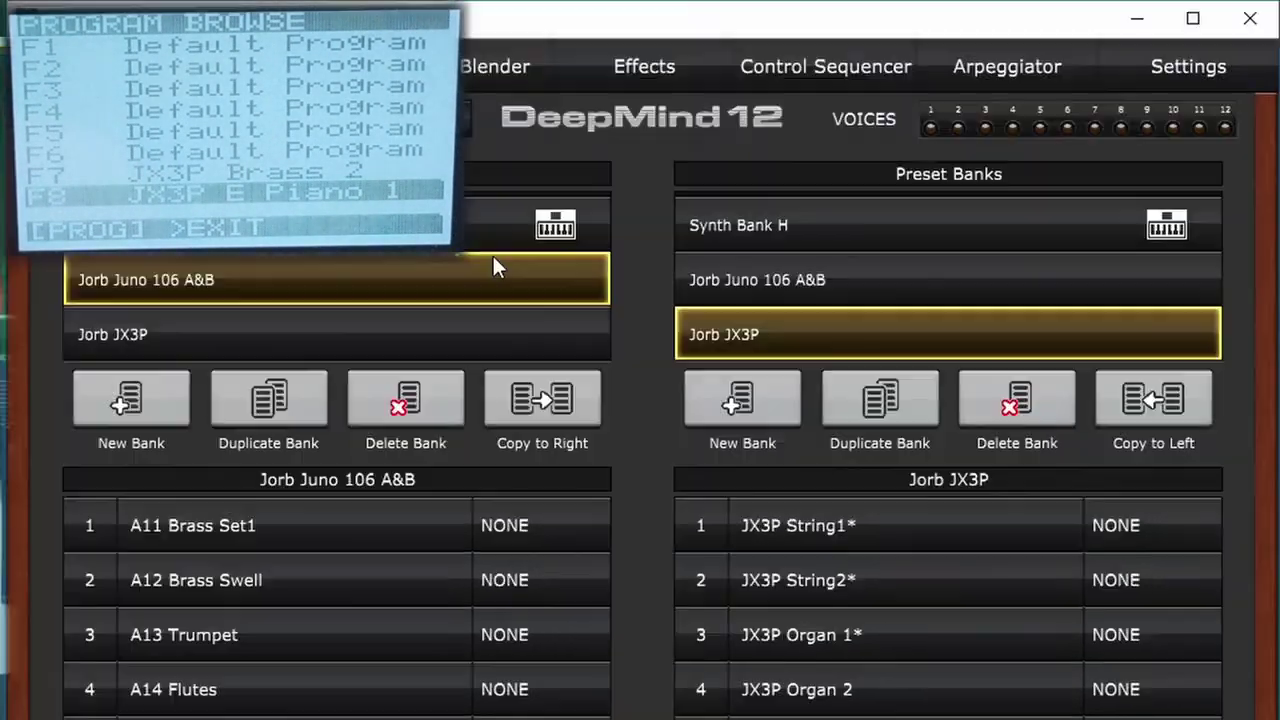
pyautogui.click(657, 244)
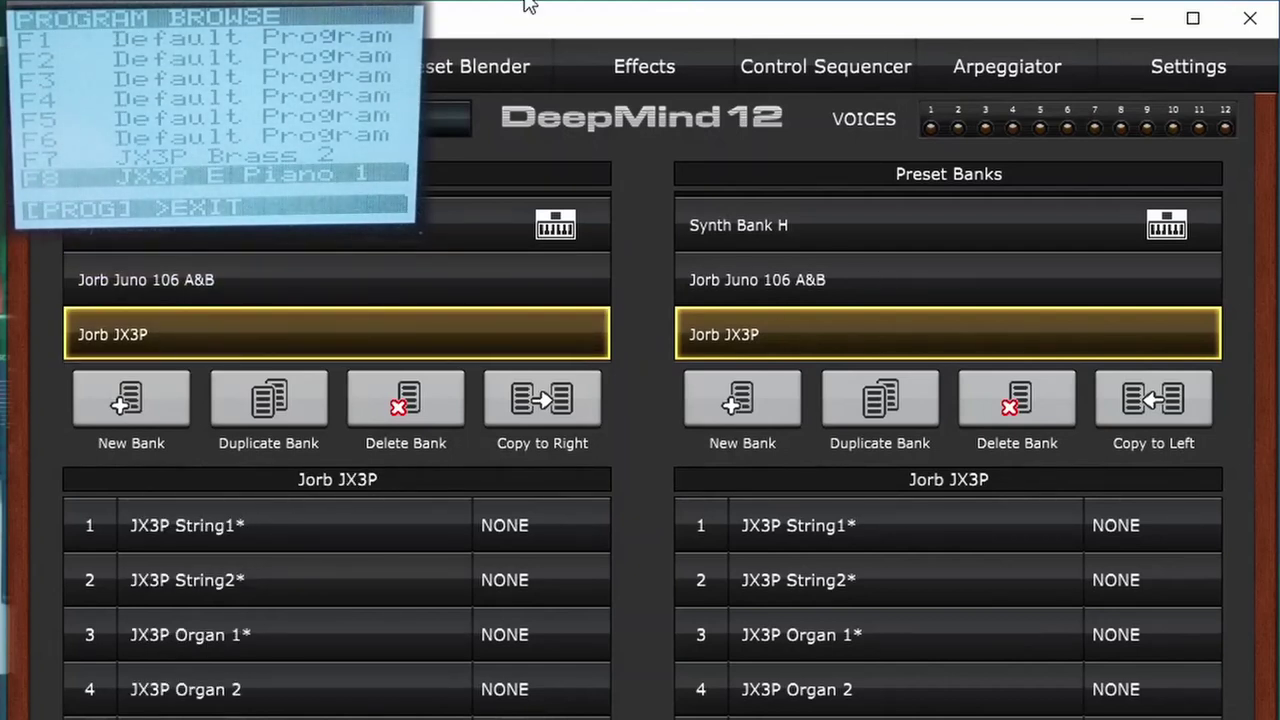
pyautogui.moveTo(523, 3); pyautogui.dragTo(523, 0)
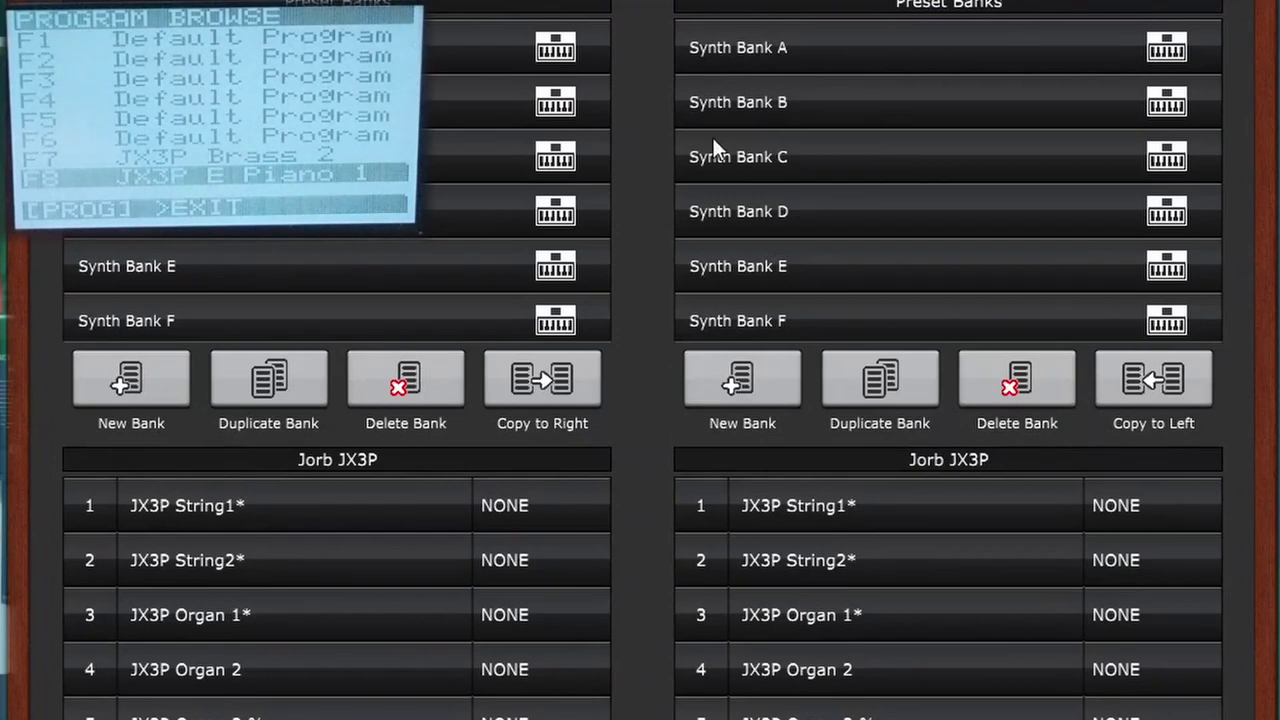
# Duplicate Synth Bank F as a backup and select the new Synth Bank F Copy
pyautogui.scroll(-2, 258, 268)
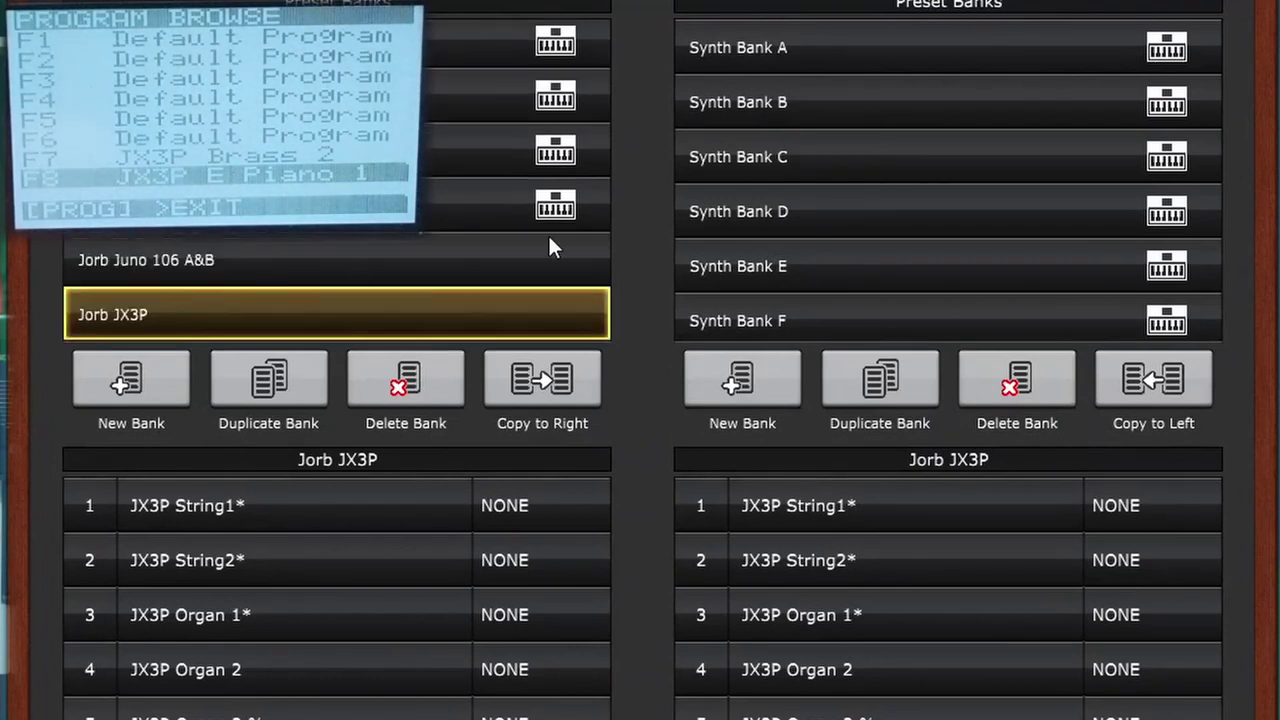
pyautogui.scroll(-4, 891, 206)
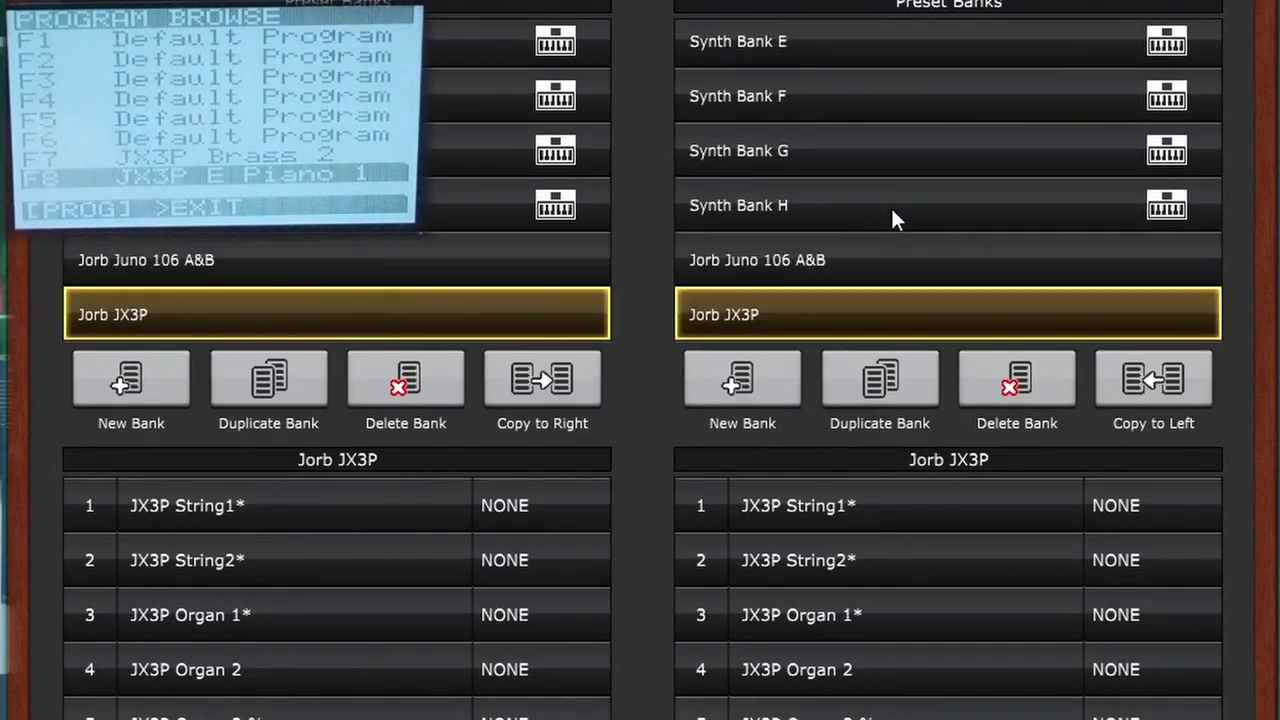
pyautogui.click(799, 106)
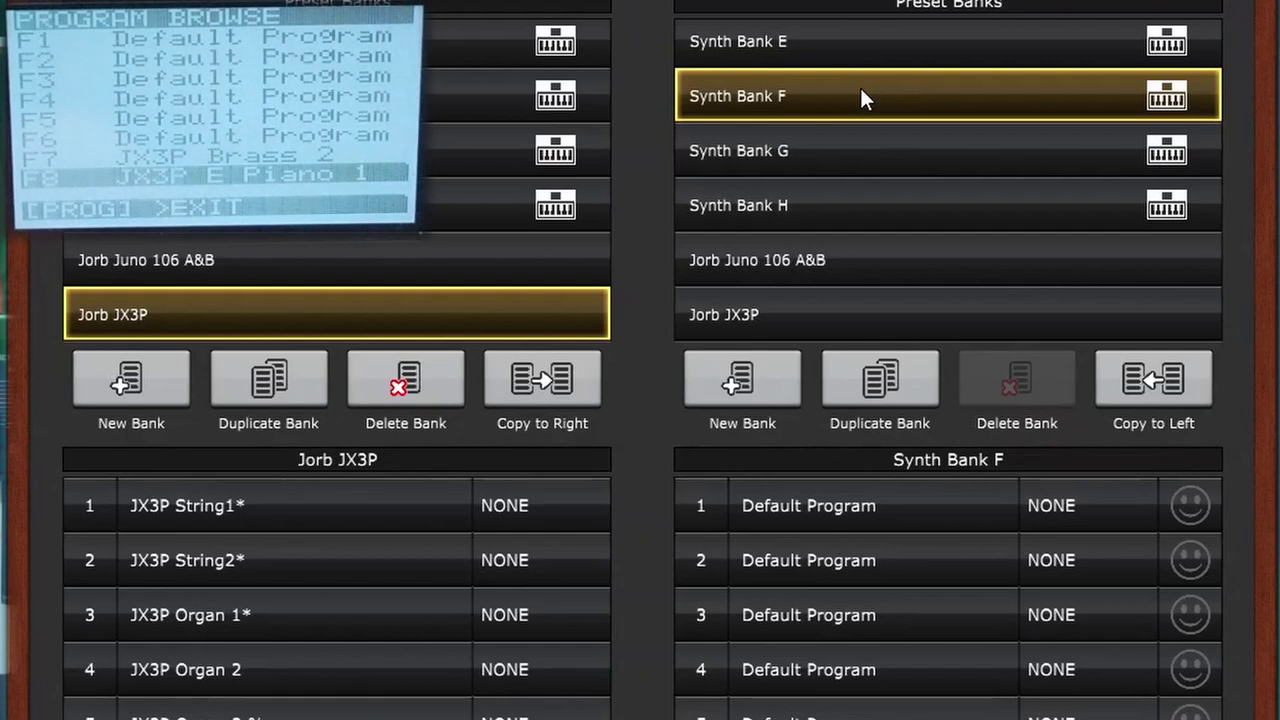
pyautogui.click(879, 376)
pyautogui.scroll(-1, 823, 205)
pyautogui.click(775, 320)
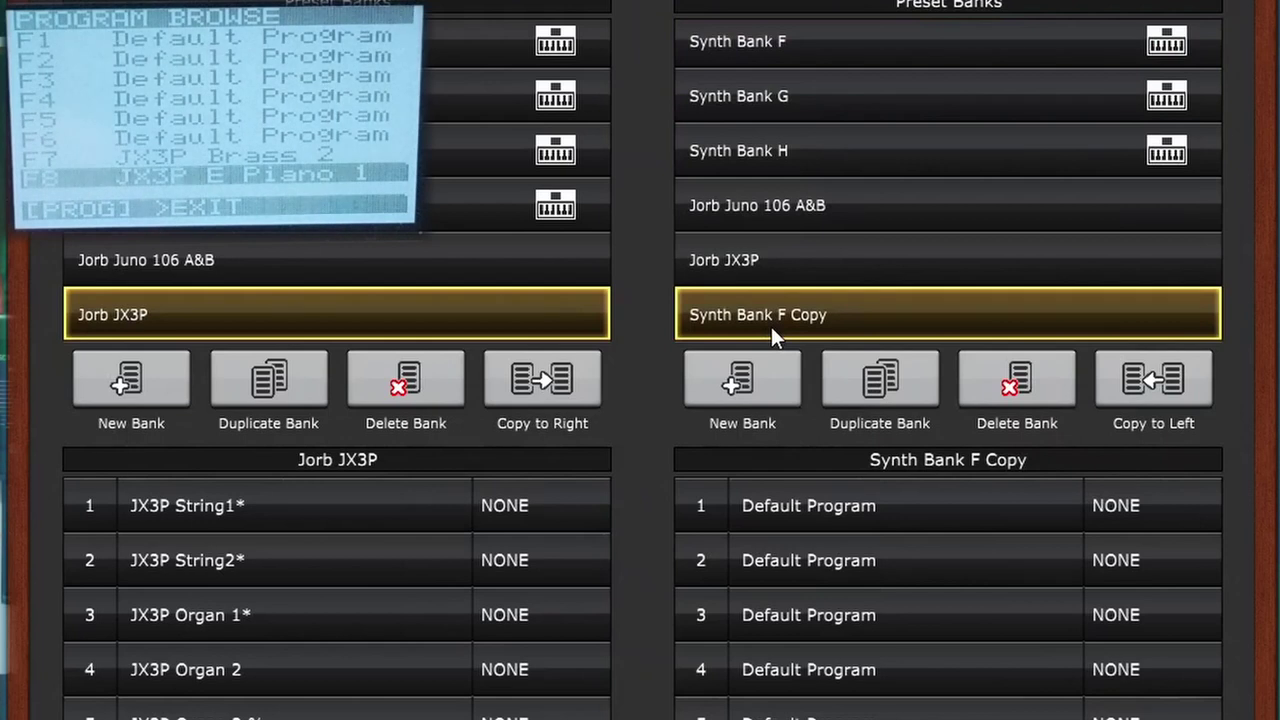
pyautogui.hotkey('alt', 'Tab')
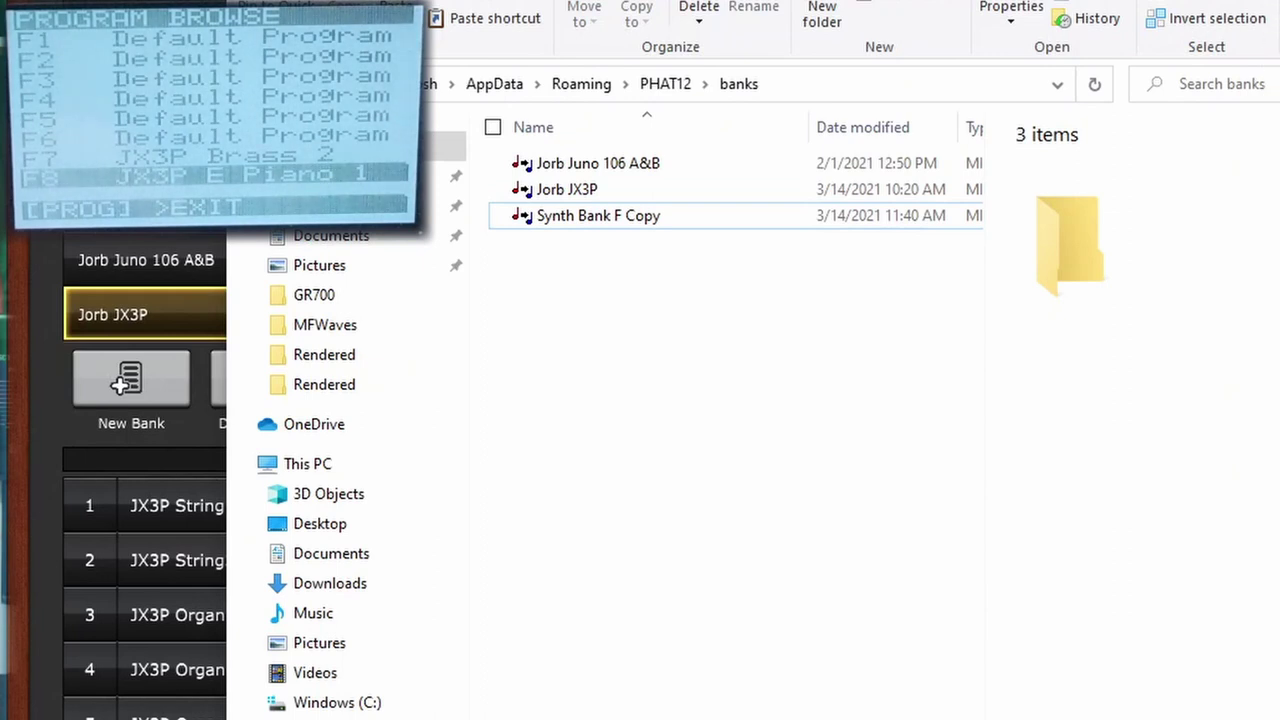
# Close the banks folder window once Synth Bank F Copy is listed there
pyautogui.click(1277, 6)
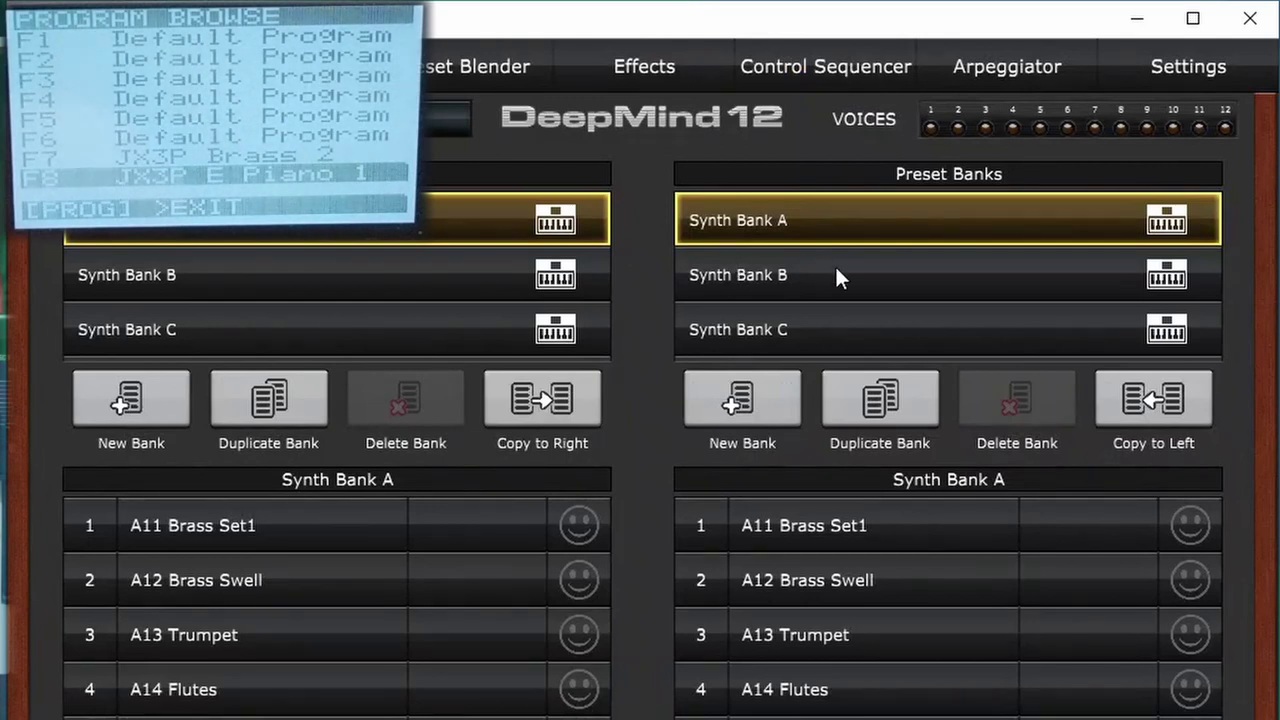
# Copy the Jorb JX3P bank over Synth Bank F, filling it with JX3P String1* through JX3P E Piano 1
pyautogui.scroll(-3, 836, 270)
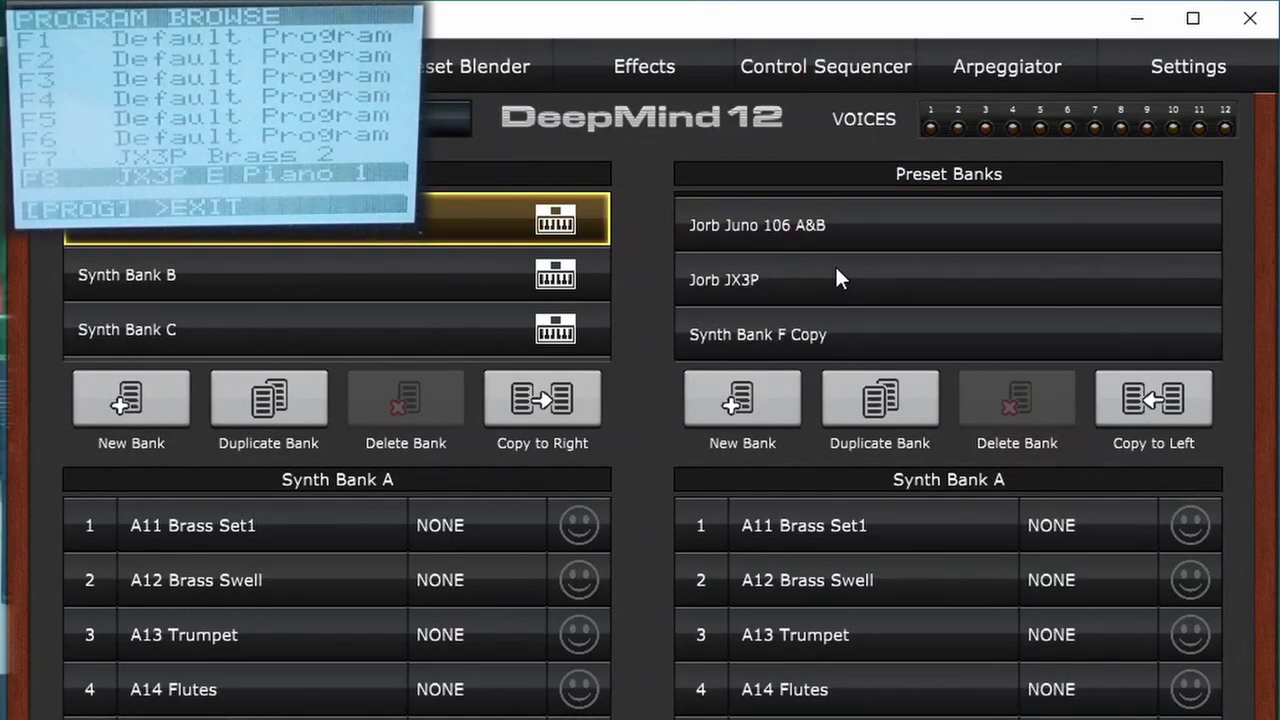
pyautogui.click(792, 330)
pyautogui.scroll(-3, 323, 250)
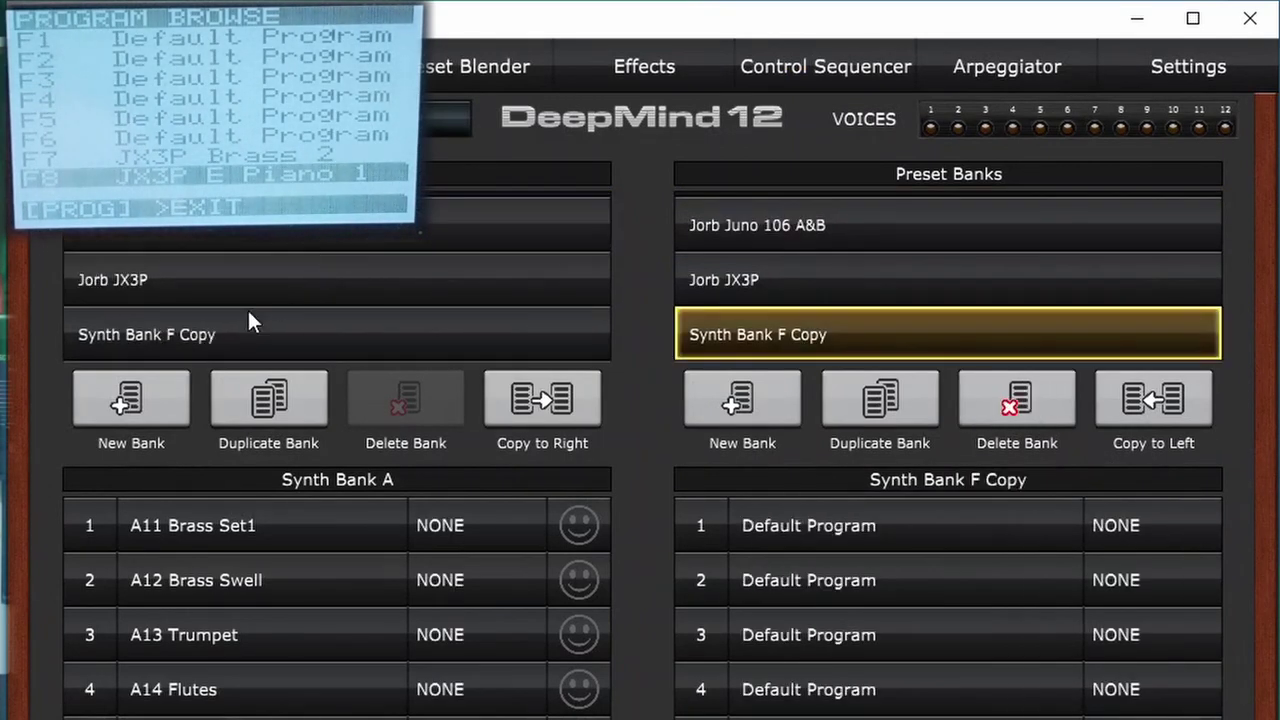
pyautogui.click(212, 277)
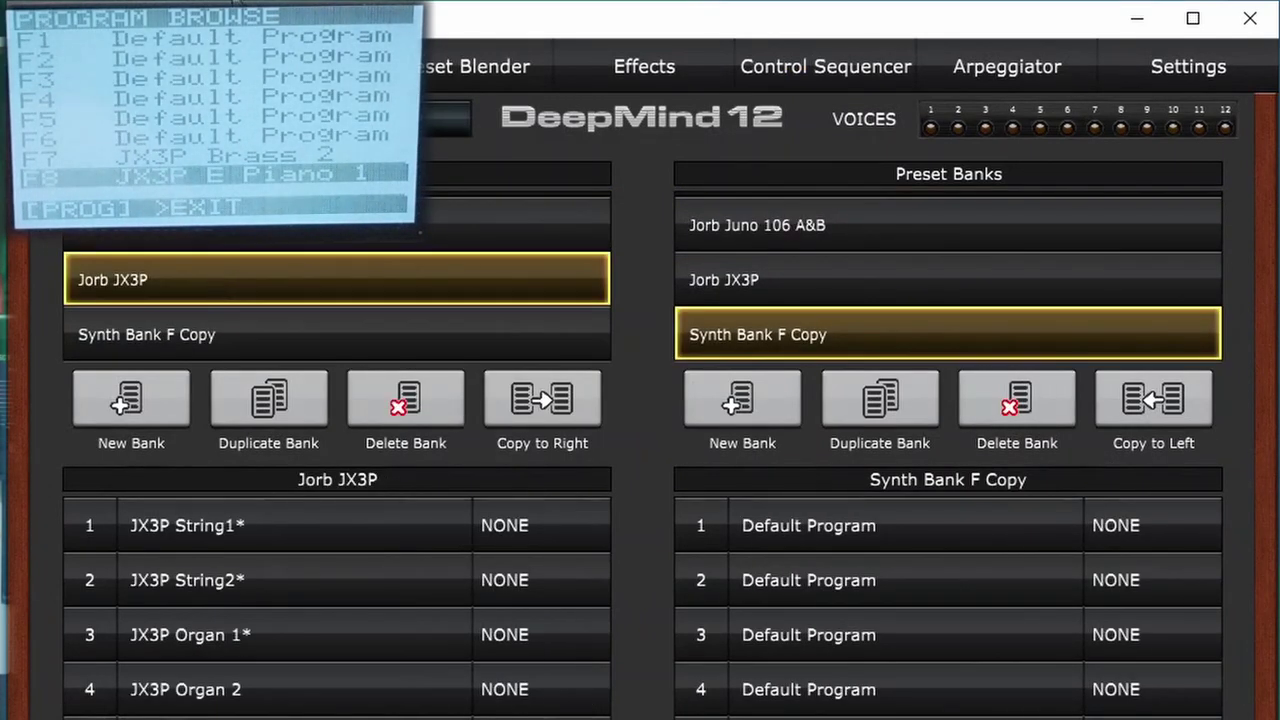
pyautogui.press('super+Up')
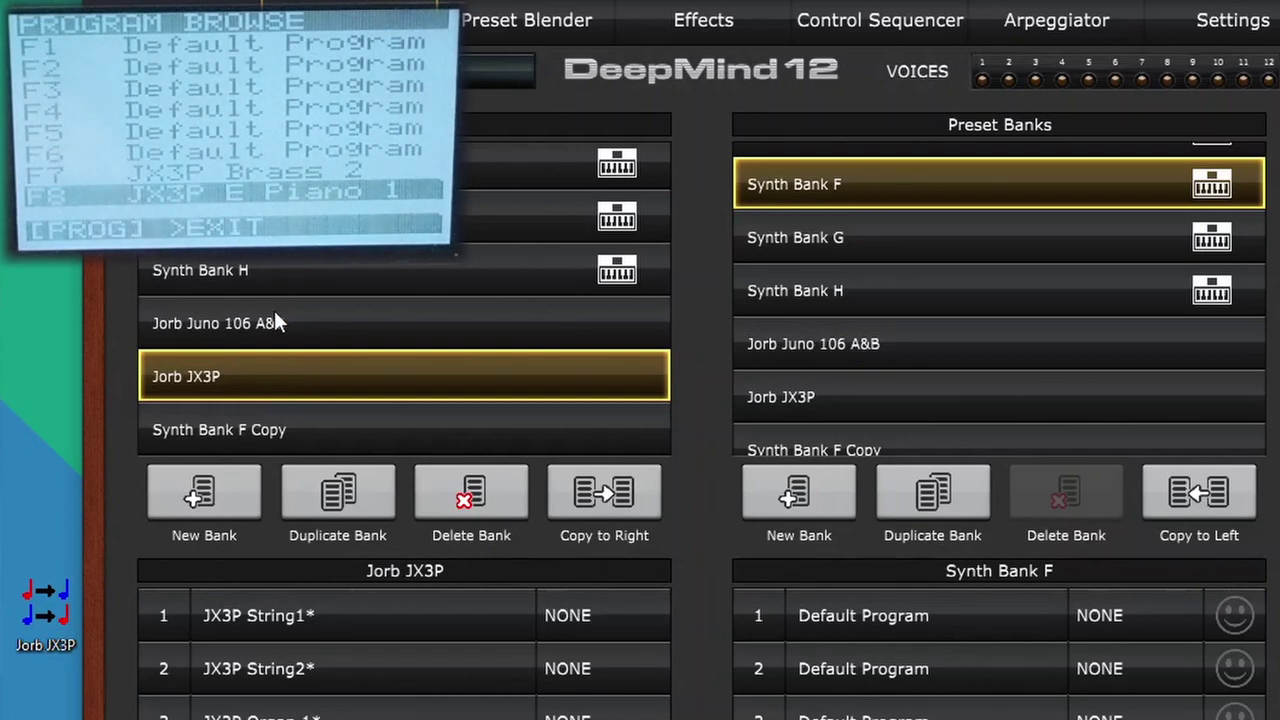
pyautogui.click(276, 318)
pyautogui.click(268, 372)
pyautogui.click(585, 507)
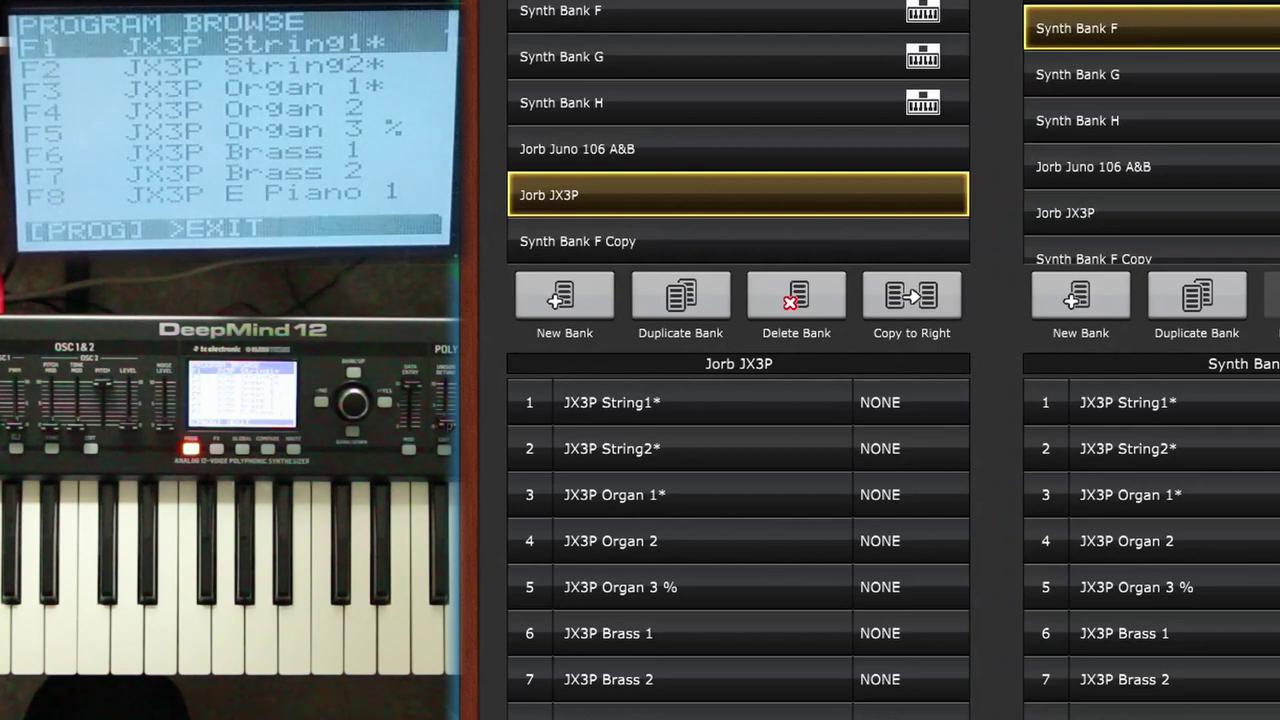
# Show Synth Bank F and audition JX3P String1*, String2*, Organ 1* and Organ 2
pyautogui.click(585, 15)
pyautogui.click(699, 405)
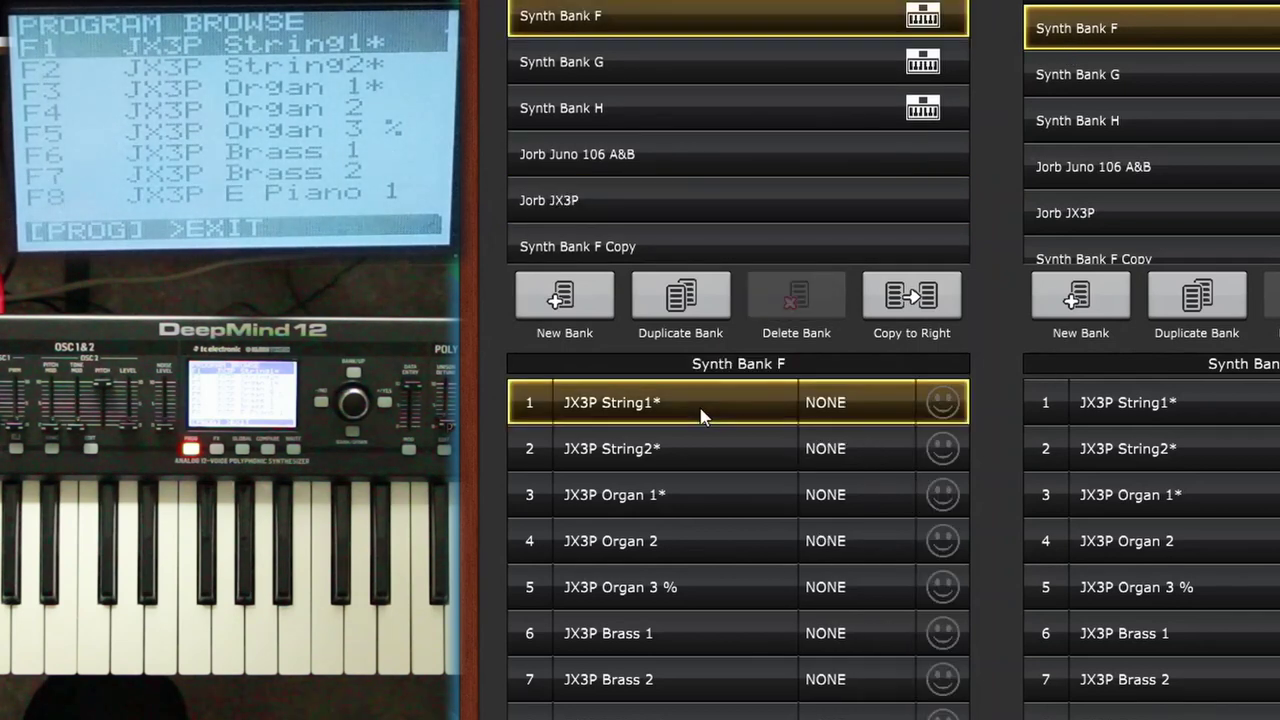
pyautogui.click(643, 458)
pyautogui.click(643, 500)
pyautogui.click(625, 543)
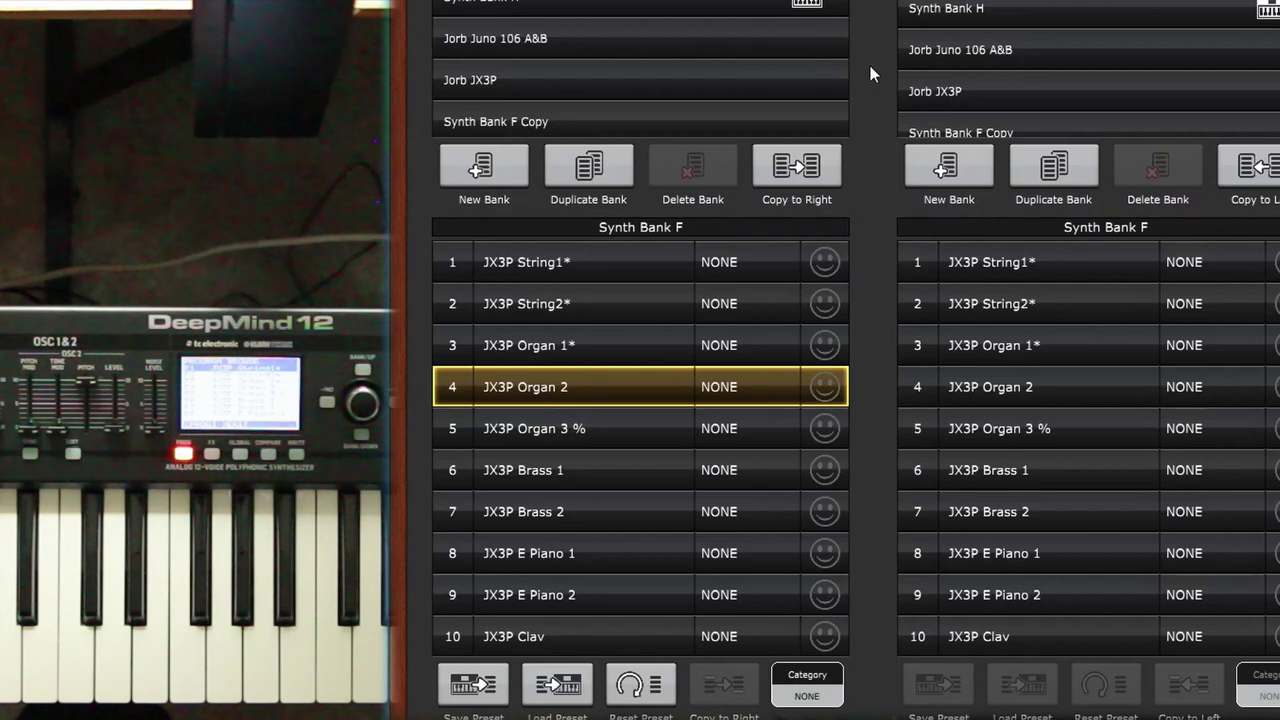
pyautogui.click(1035, 350)
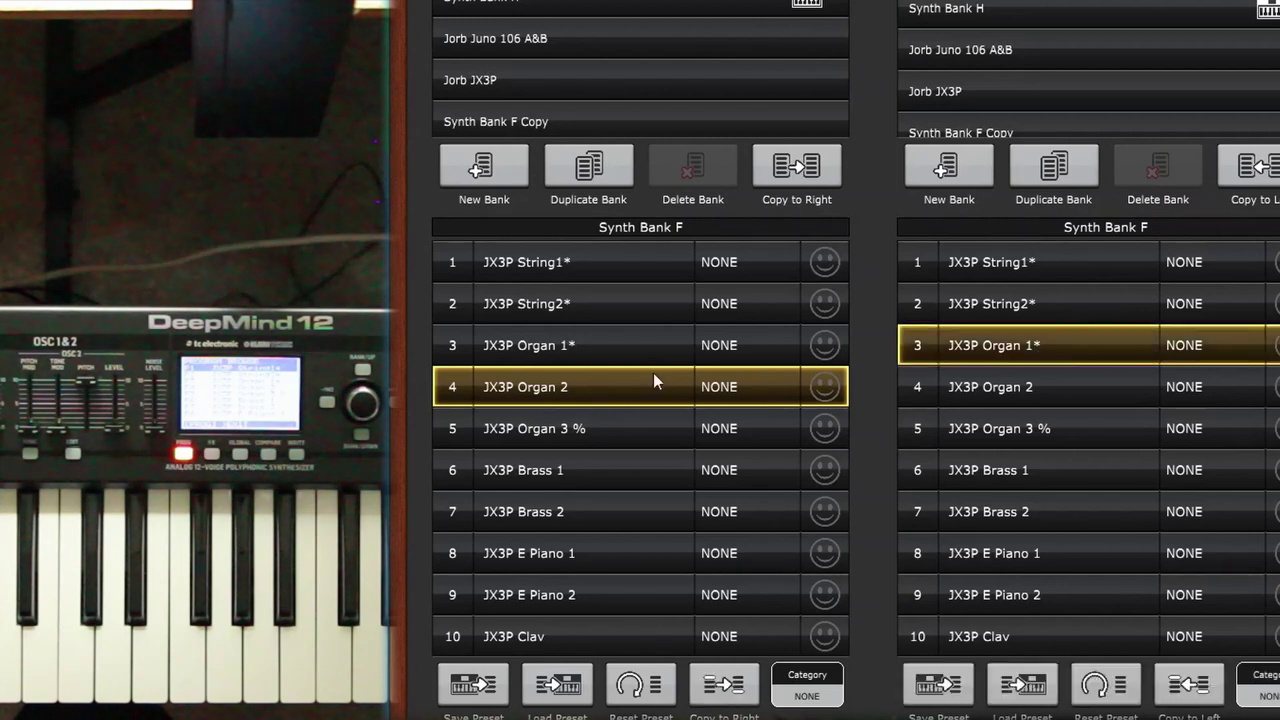